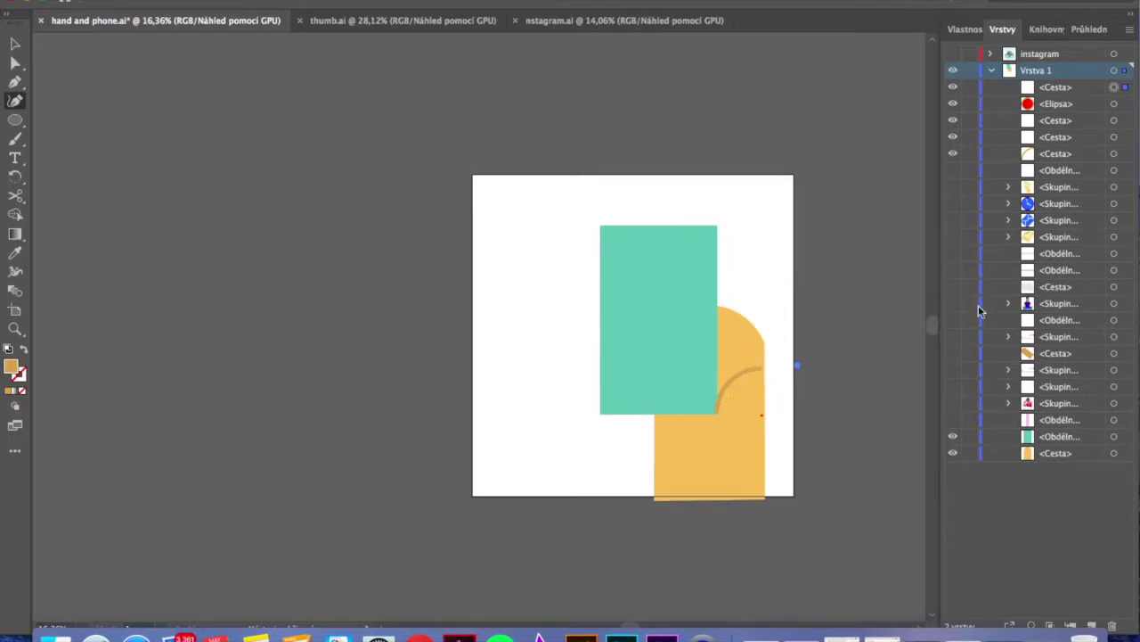
Unhide the thumb path in the hand-and-phone artwork, then bring up thumb.ai.
left_click(953, 354)
key("ctrl+Tab")
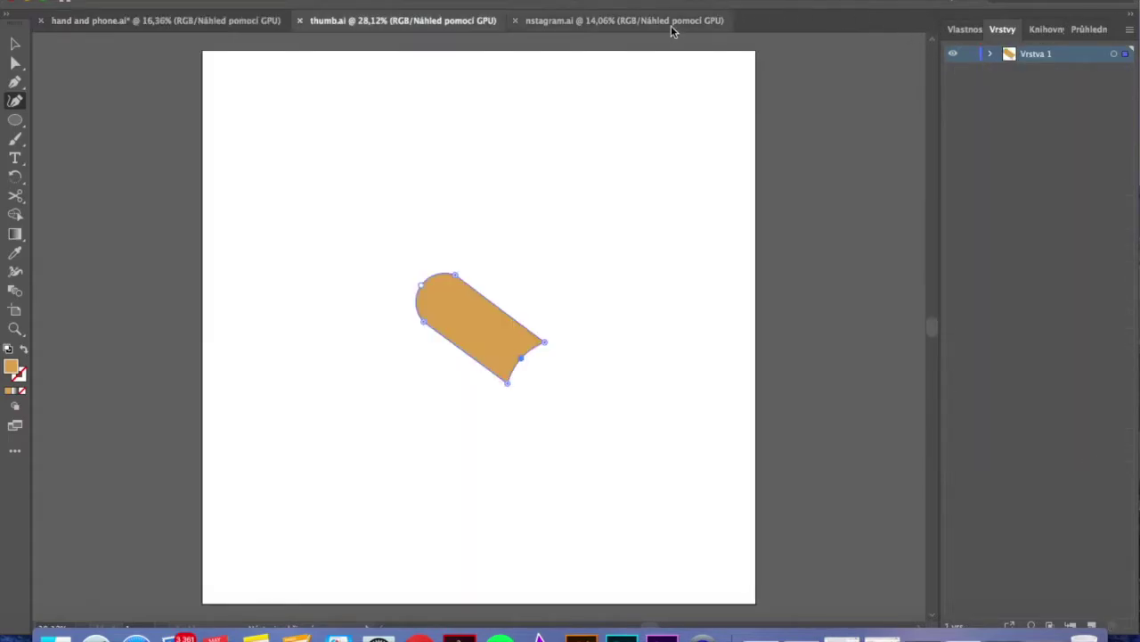
Bring up nstagram.ai and look through its three illustrated pink feed posts.
left_click(673, 25)
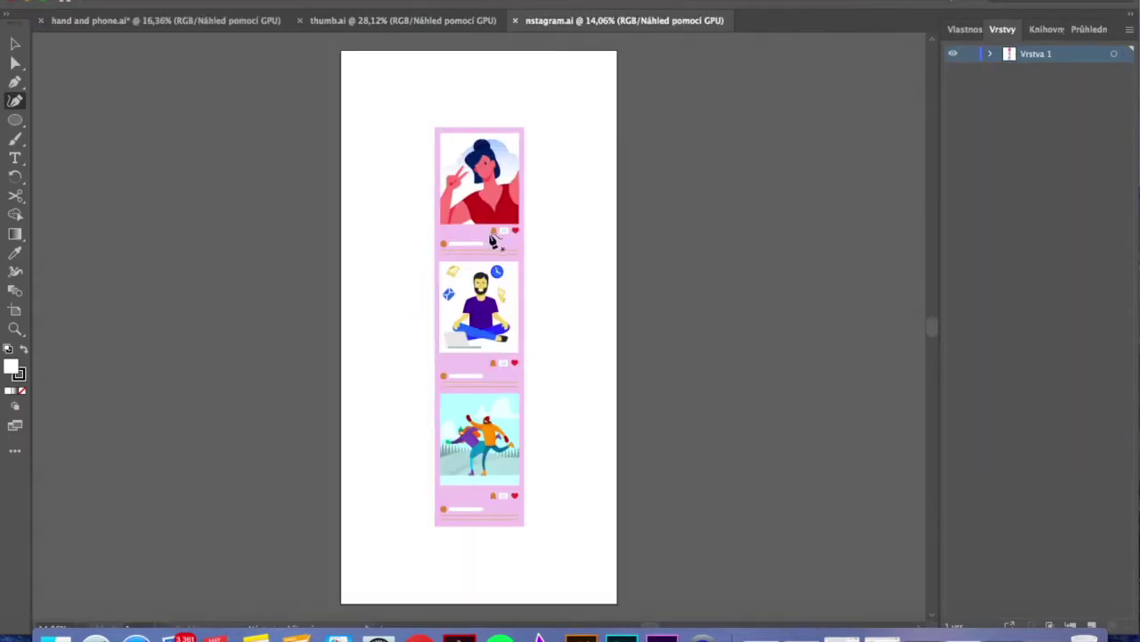
scroll(497, 239, "up", 4)
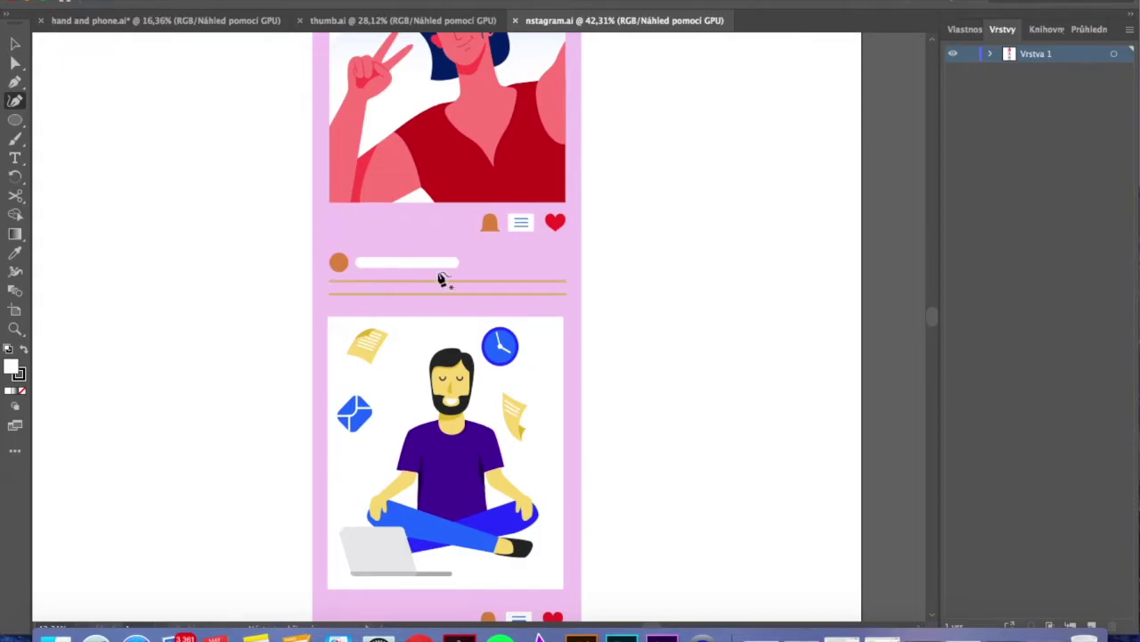
scroll(442, 280, "down", 5)
scroll(445, 279, "down", 6)
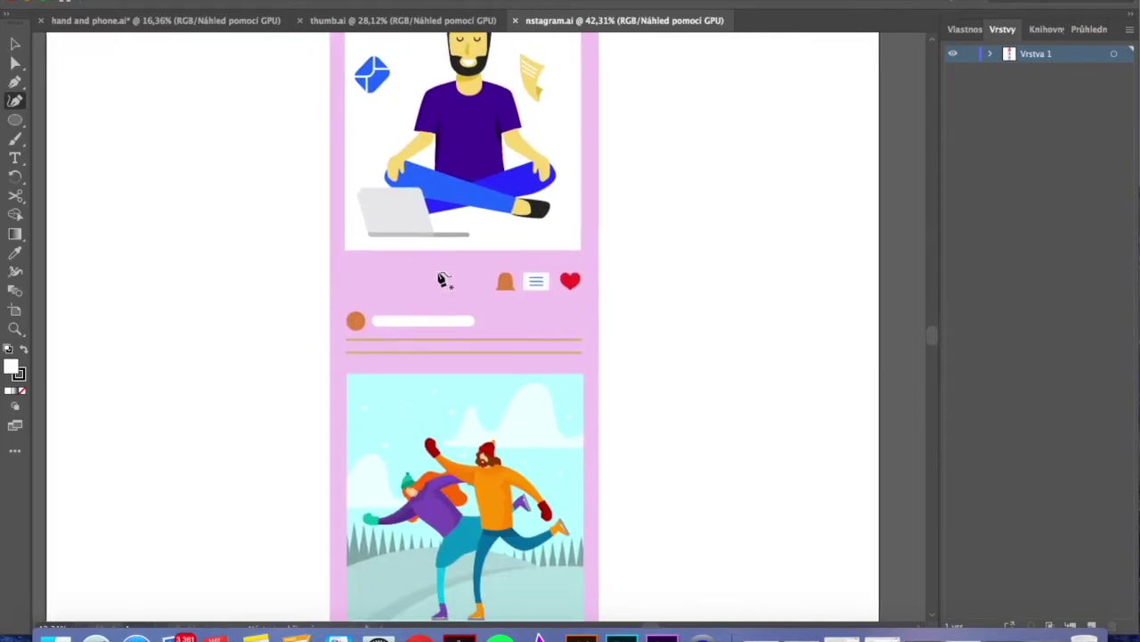
scroll(391, 282, "down", 8)
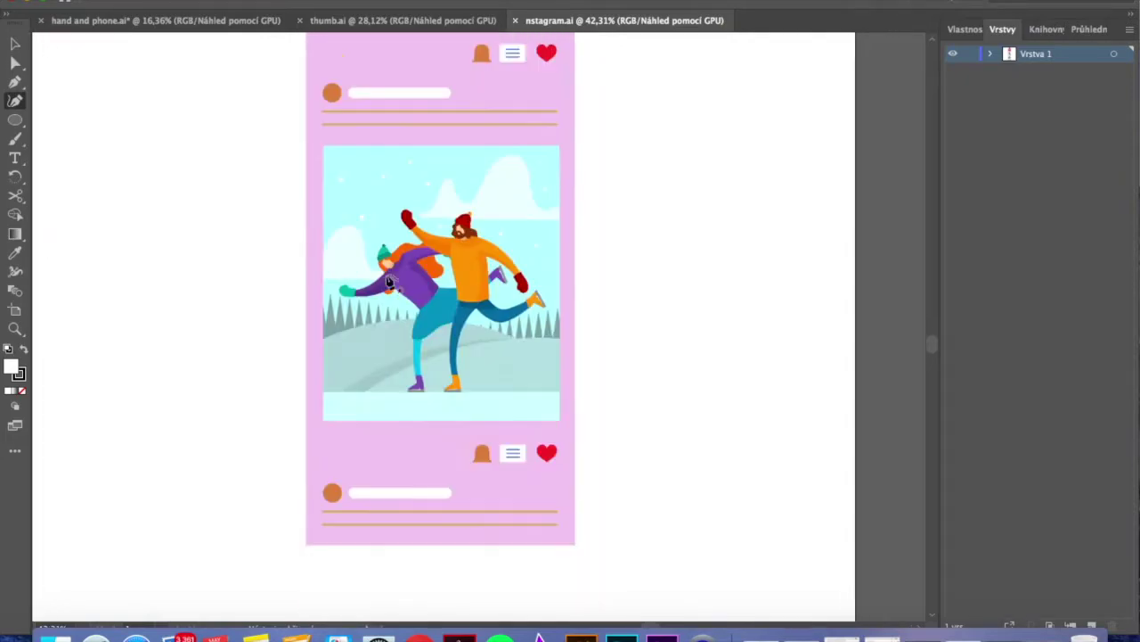
scroll(393, 282, "up", 8)
scroll(393, 283, "left", 1)
scroll(391, 283, "down", 6, "alt")
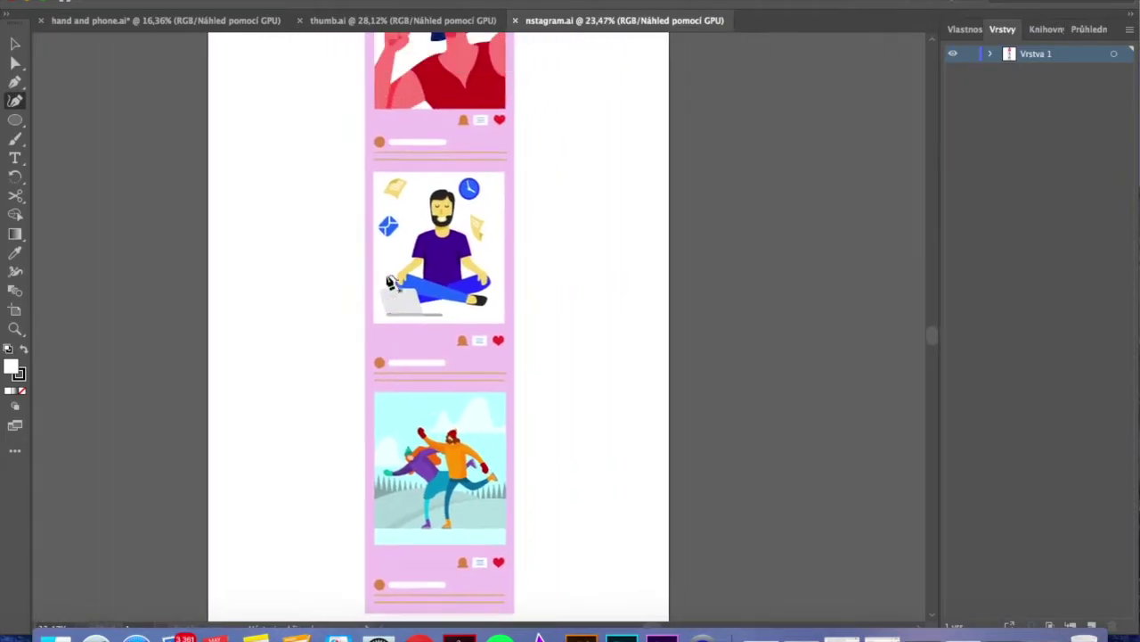
In After Effects, make a composition named Scroll: 1400×1400 px, 30 fps, 10 s, yellow background.
left_click(624, 634)
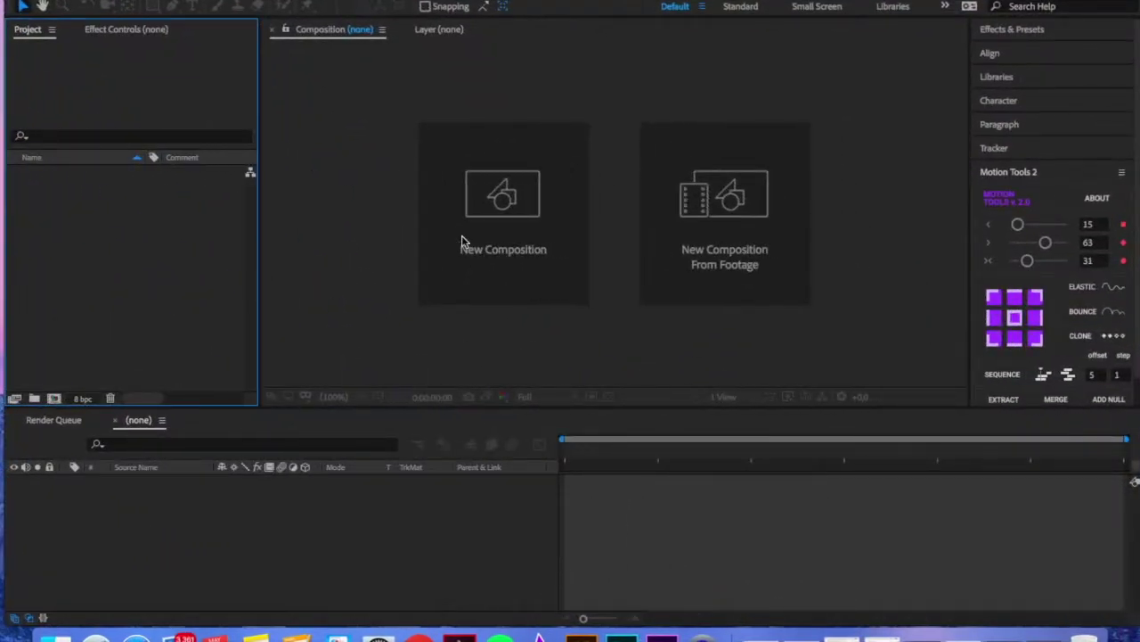
left_click(462, 242)
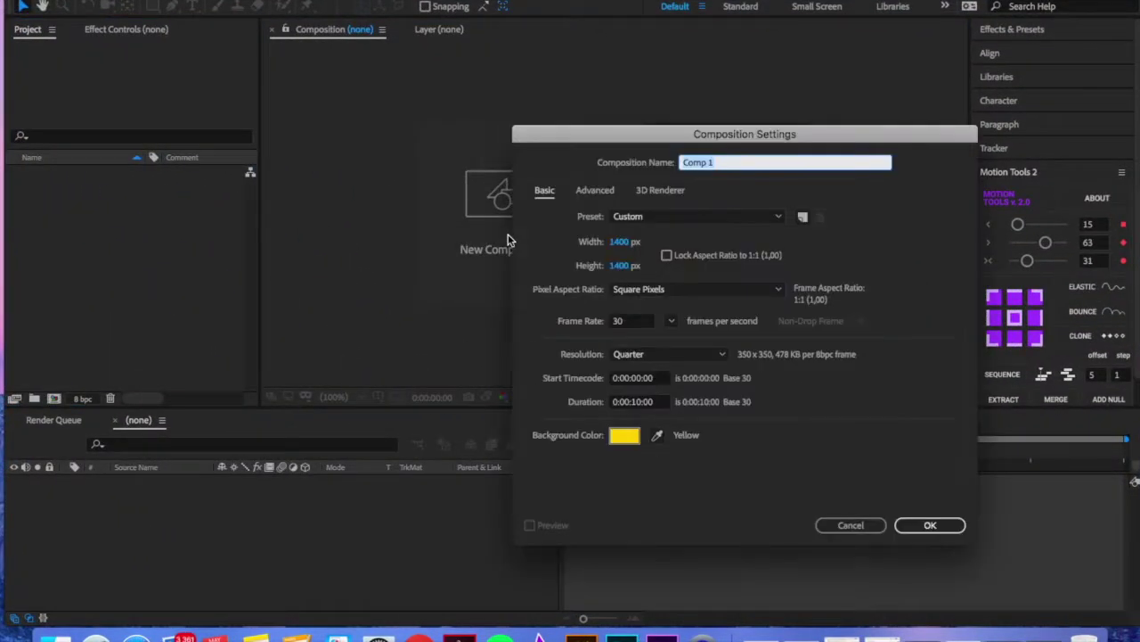
key("BackSpace")
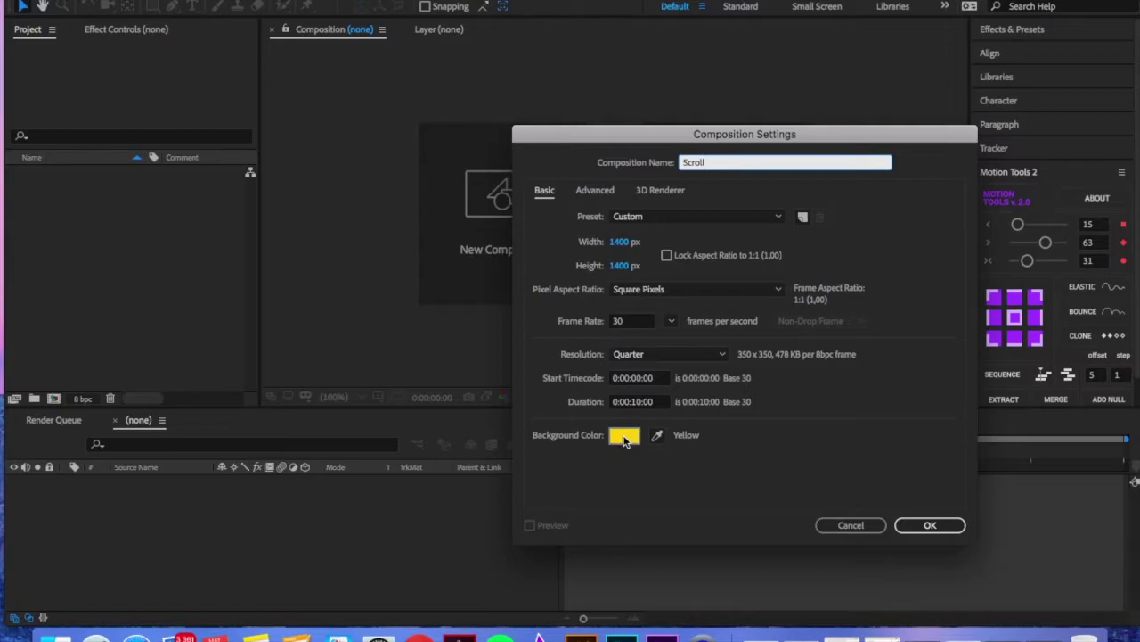
left_click(929, 525)
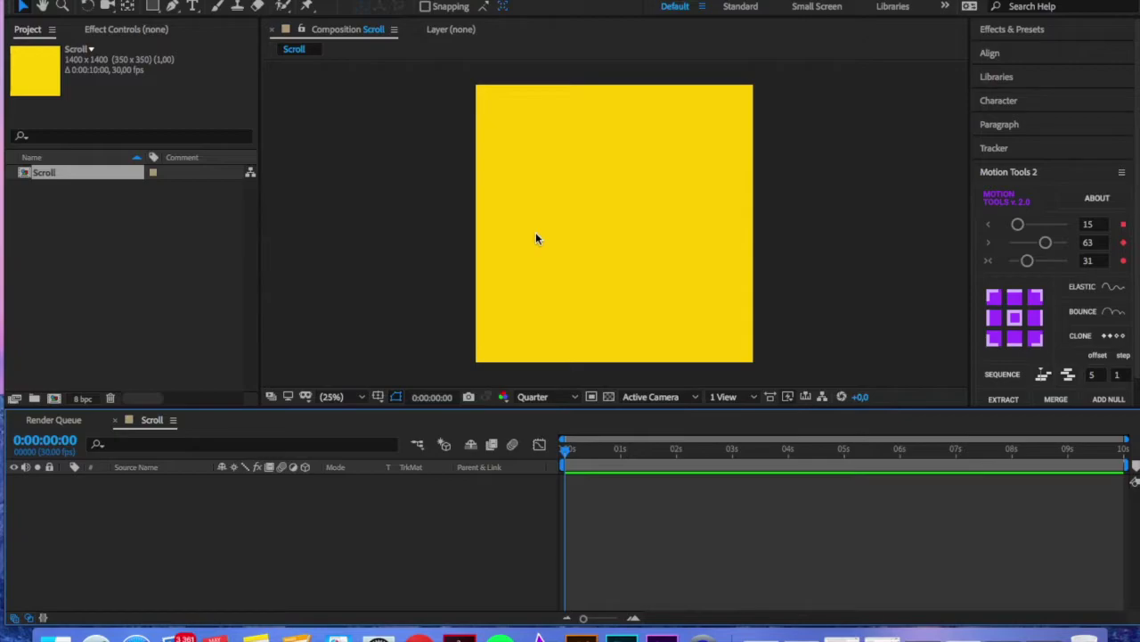
Import hand and phone.ai, thumb.ai and nstagram.ai together through Import > File.
right_click(53, 247)
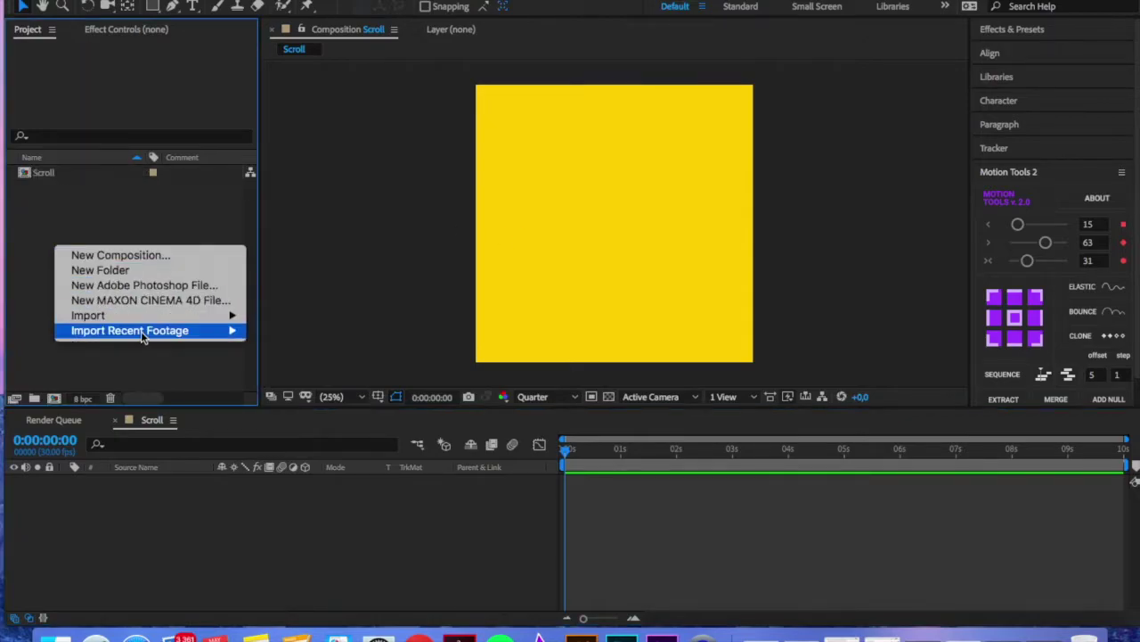
mouse_move(223, 315)
left_click(276, 317)
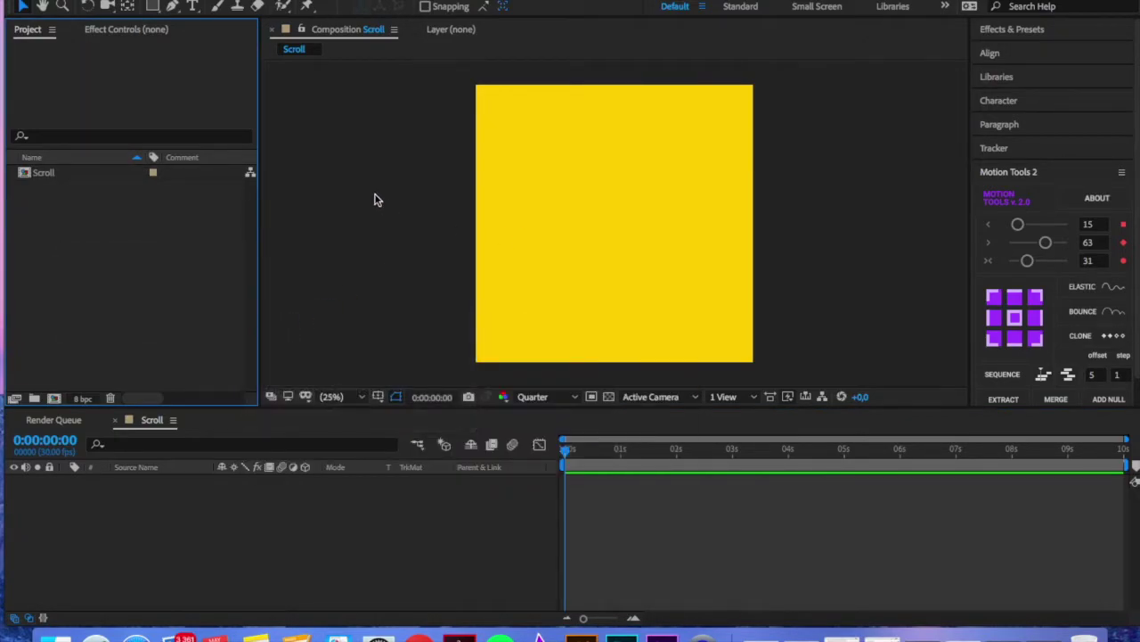
left_click(534, 114)
left_click(507, 130, "shift")
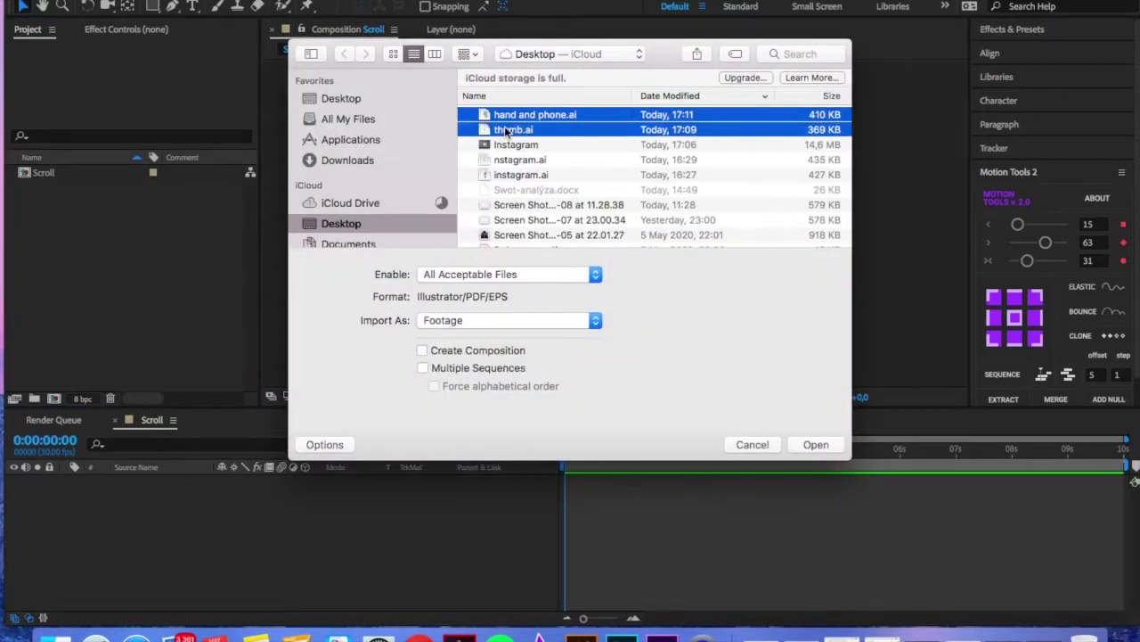
left_click(511, 160, "super")
left_click(818, 443)
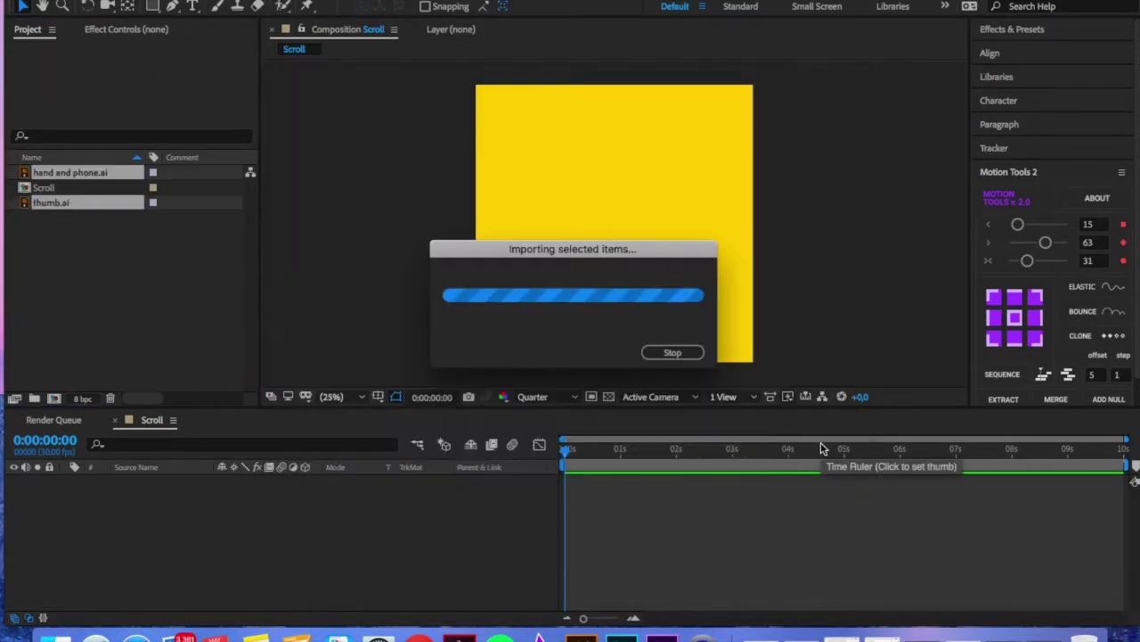
left_click(95, 280)
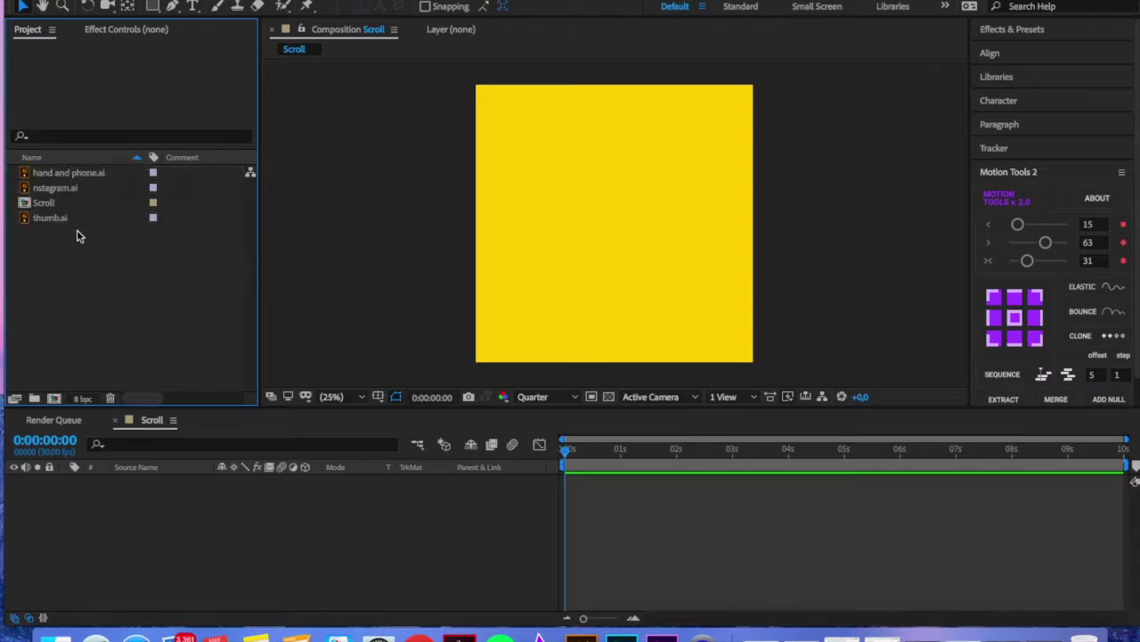
Add hand and phone.ai to the Scroll composition and center it in the frame.
left_click_drag(68, 175, 138, 508)
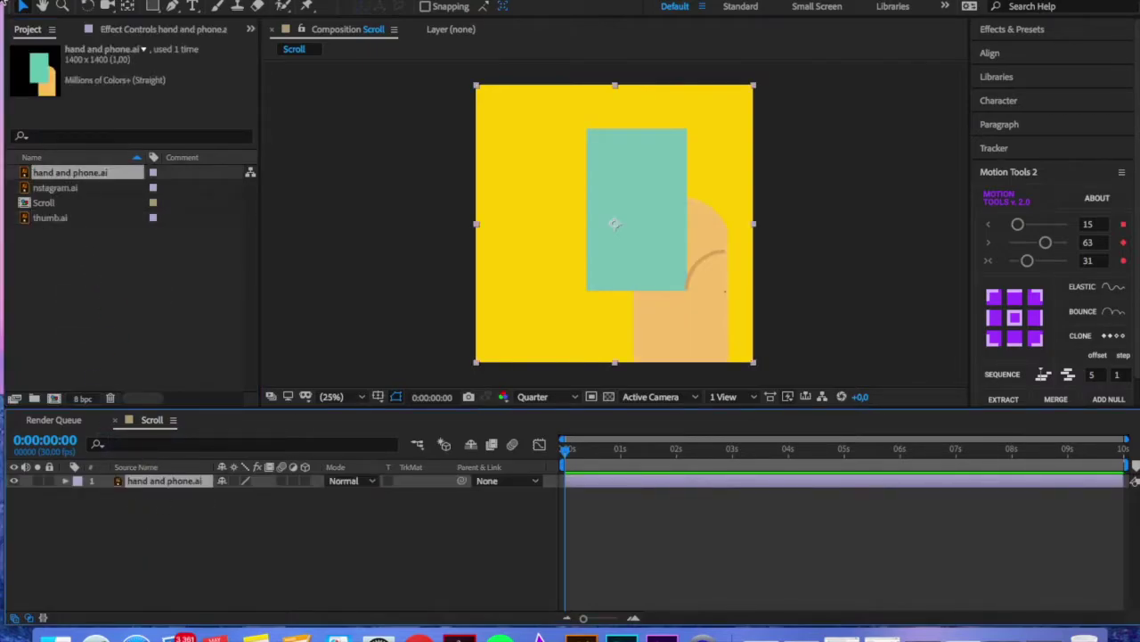
left_click_drag(687, 207, 660, 207)
left_click_drag(639, 289, 647, 261)
left_click(262, 543)
Add nstagram.ai and move the feed down inside the phone.
left_click_drag(56, 188, 149, 486)
left_click_drag(621, 223, 626, 296)
key("ctrl+shift+a")
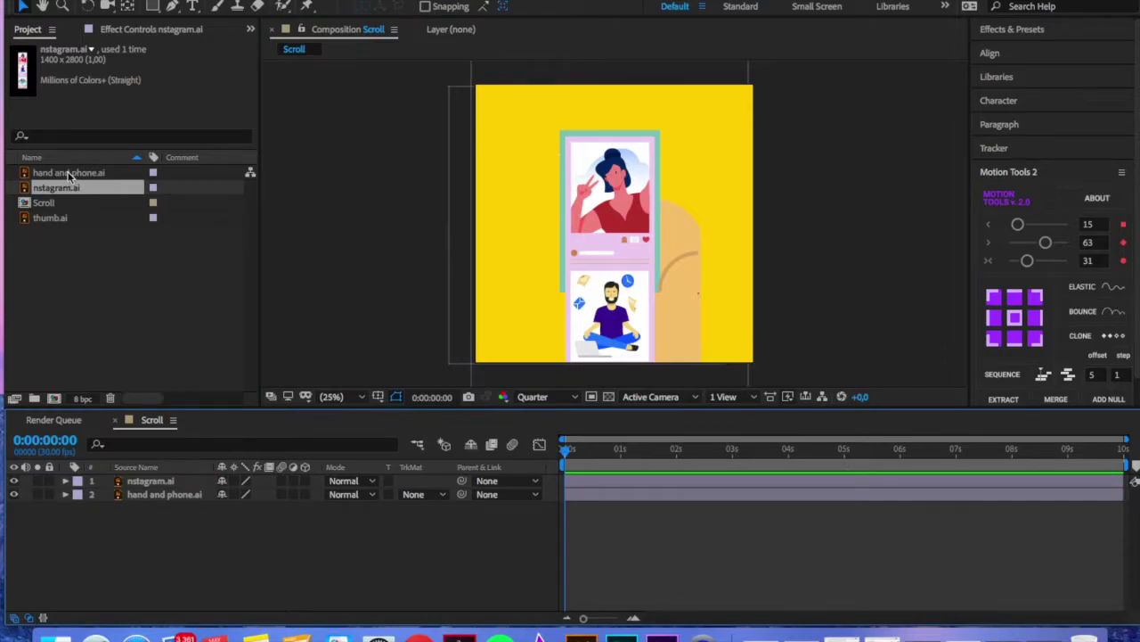
Add thumb.ai on top and position the thumb over the phone screen.
left_click_drag(50, 216, 163, 485)
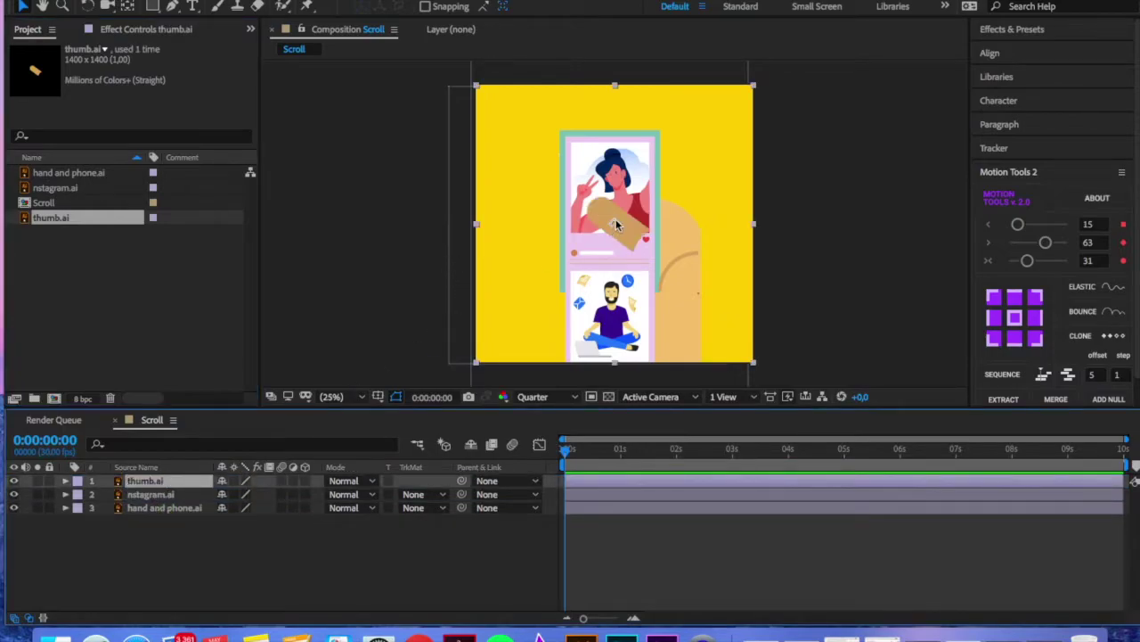
left_click_drag(616, 225, 642, 253)
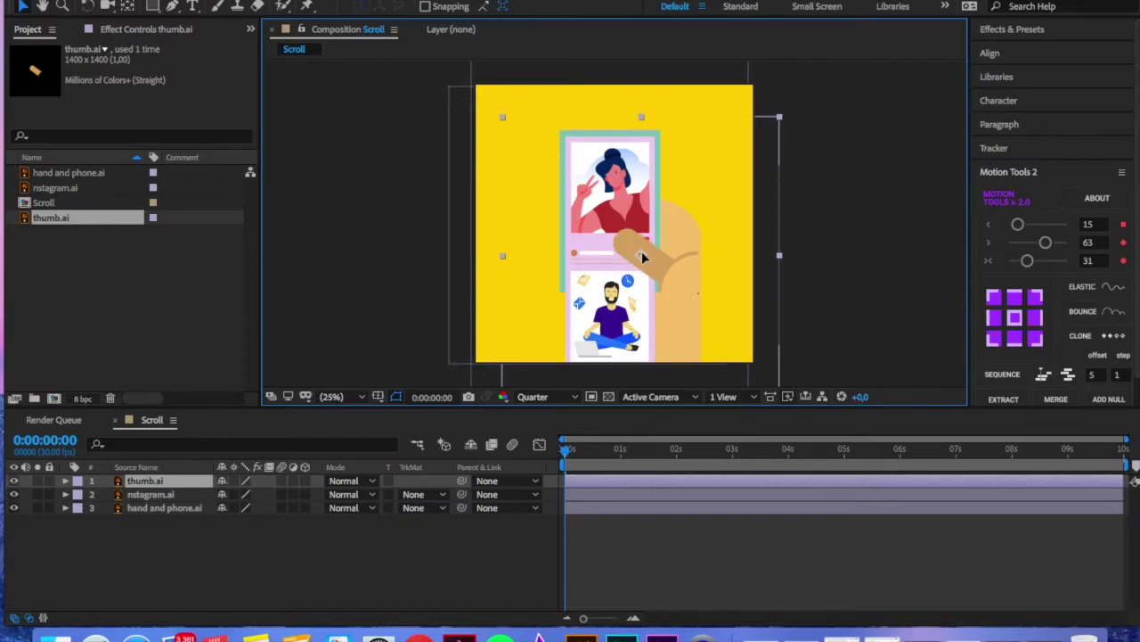
key("Return")
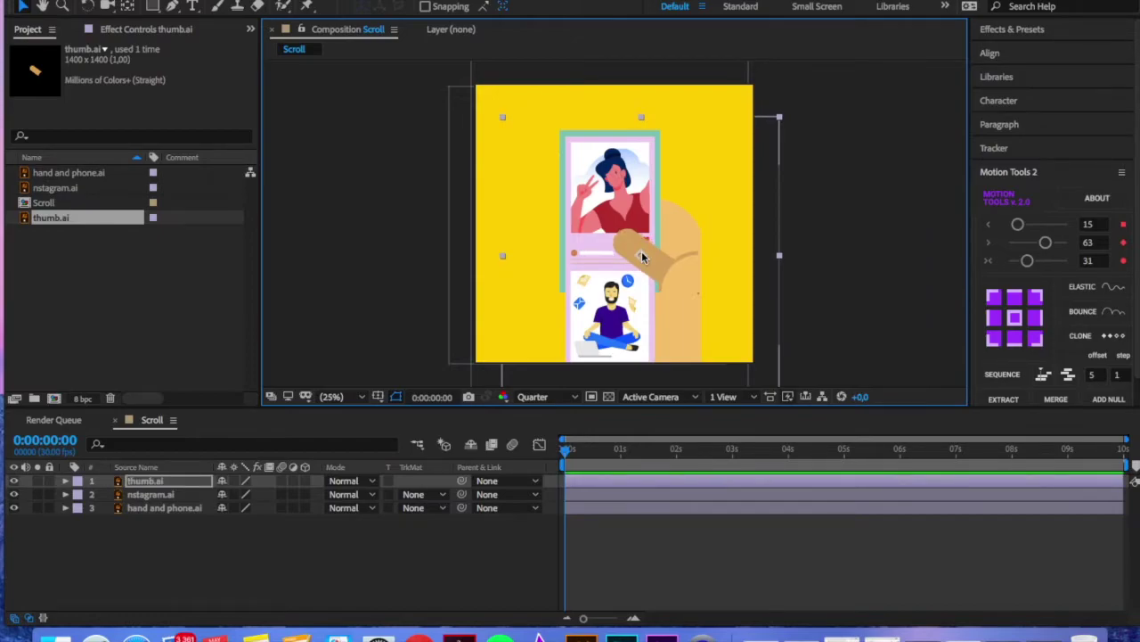
Create a new shape layer with a rectangle covering the phone screen.
left_click(261, 560)
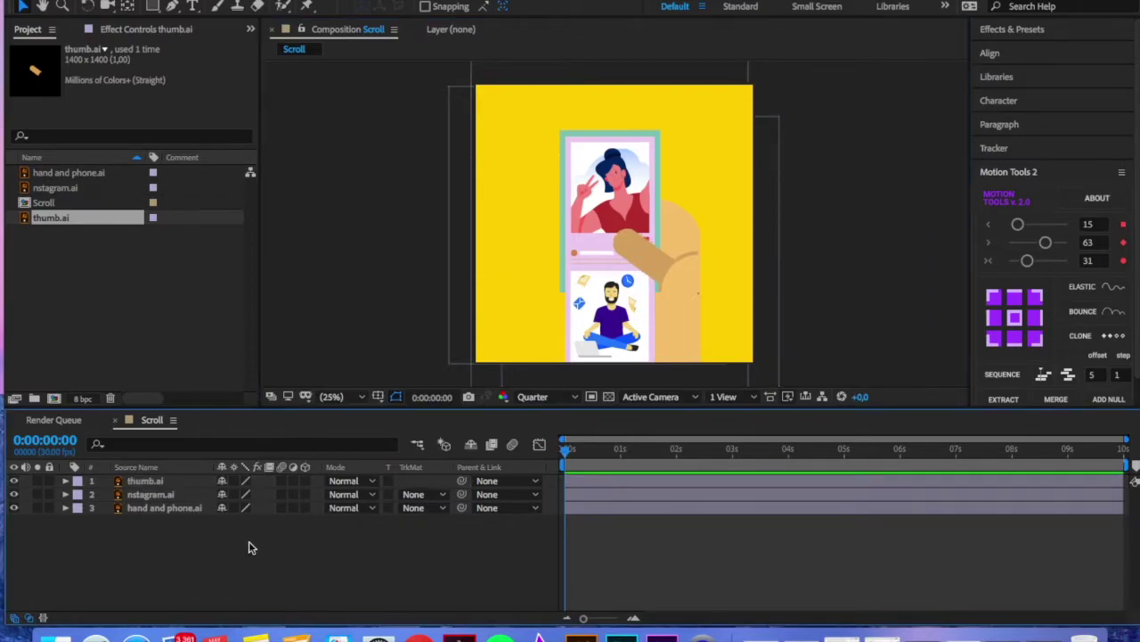
right_click(250, 547)
mouse_move(294, 453)
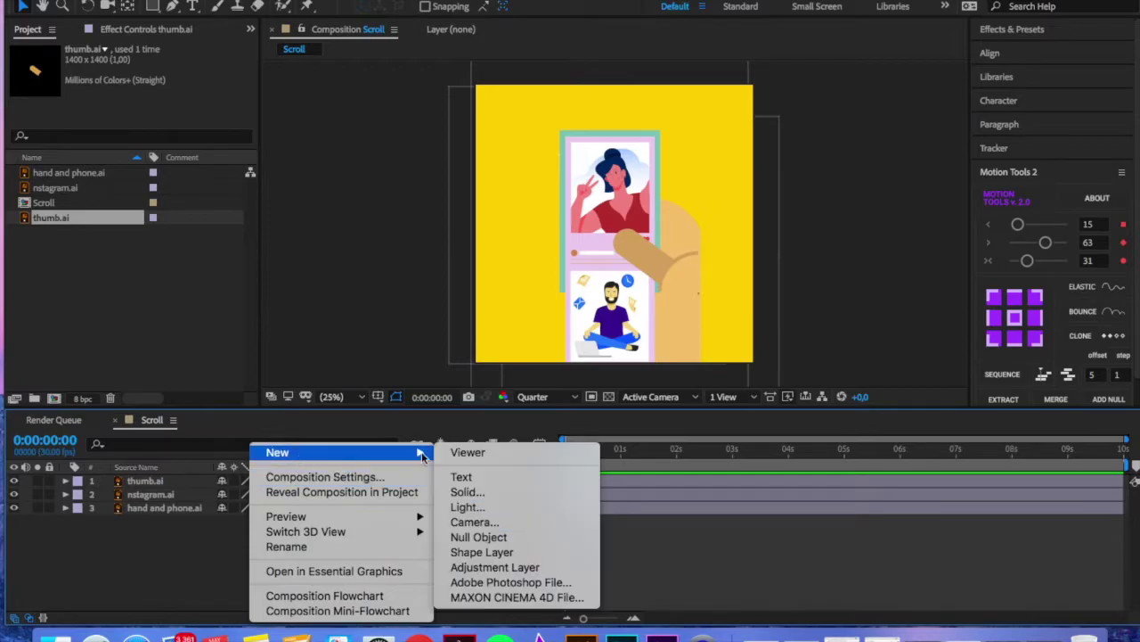
left_click(477, 551)
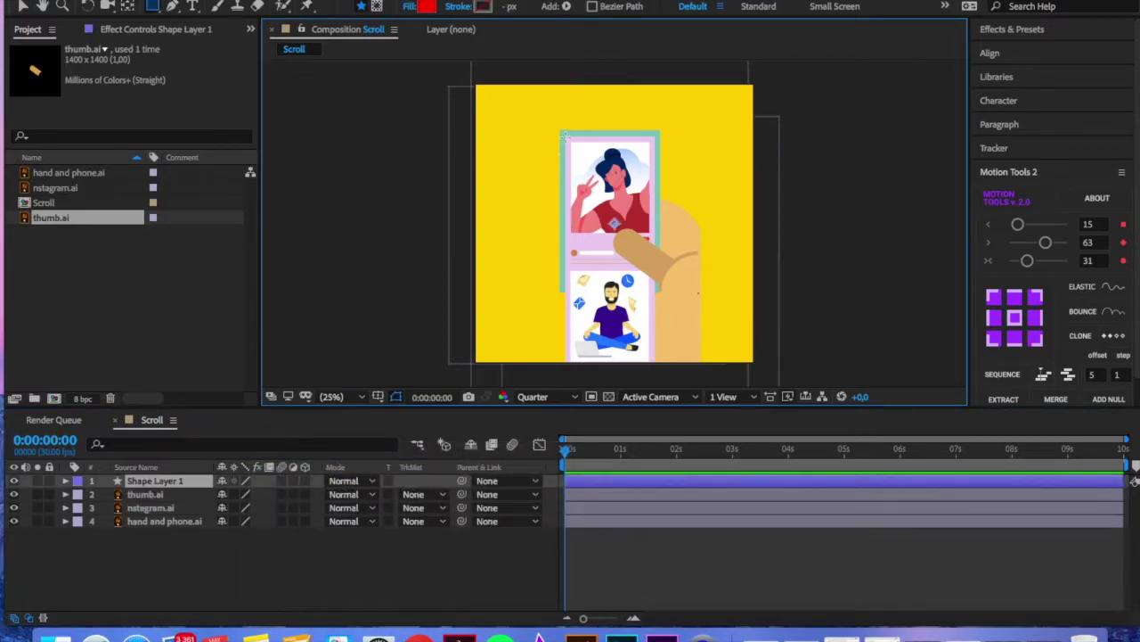
left_click_drag(566, 136, 659, 289)
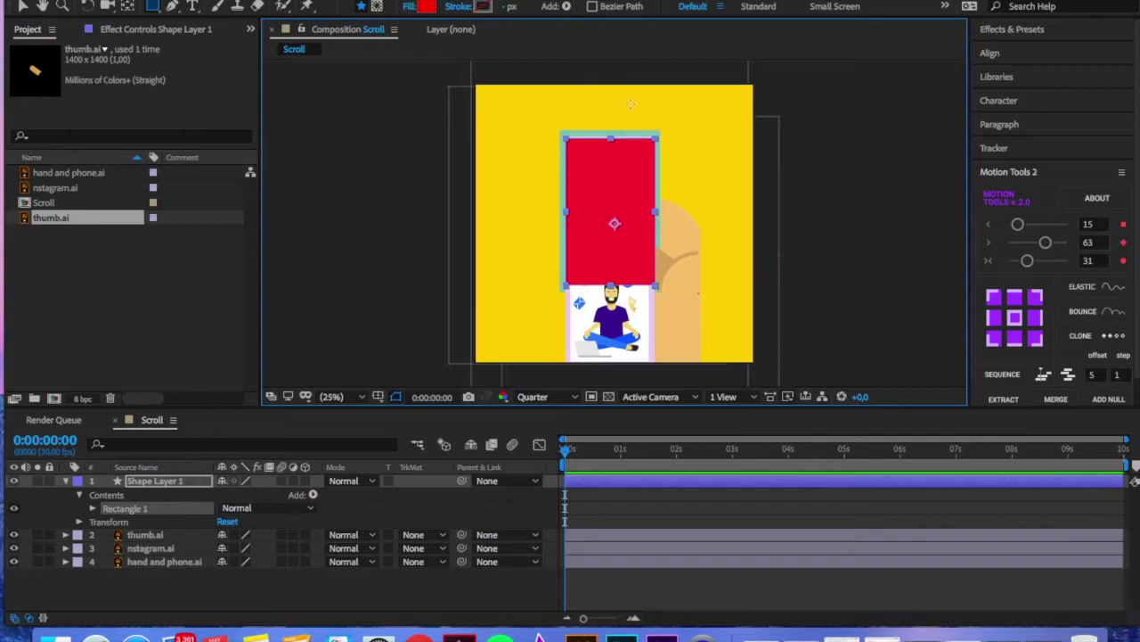
key("period")
Move the rectangle below thumb.ai and make it nstagram.ai's Alpha Matte.
left_click(22, 7)
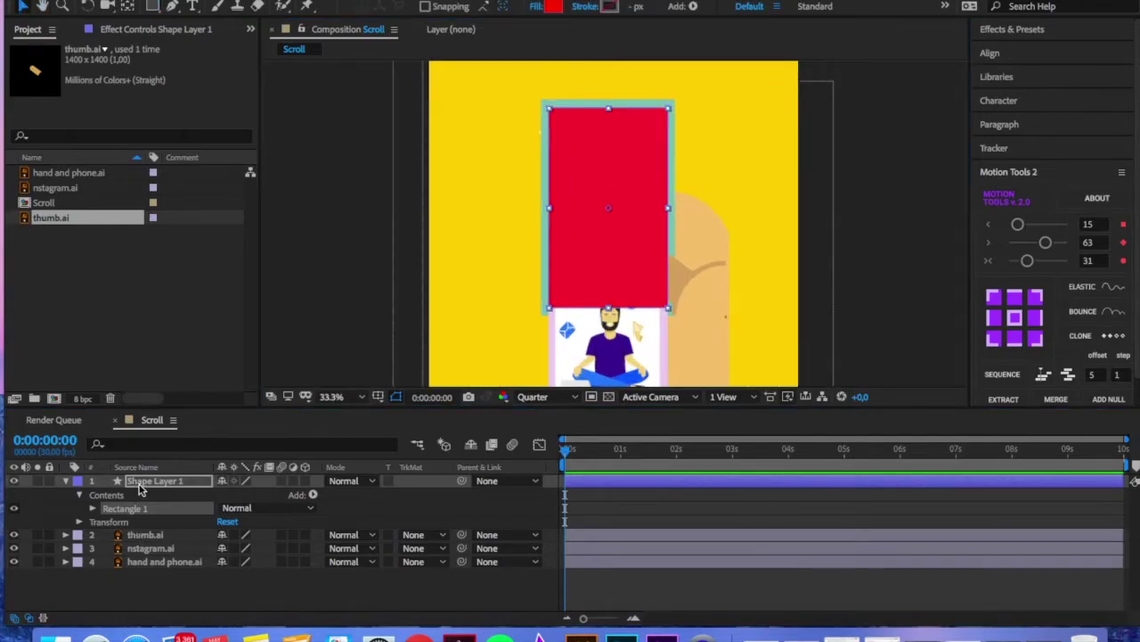
left_click_drag(147, 484, 145, 546)
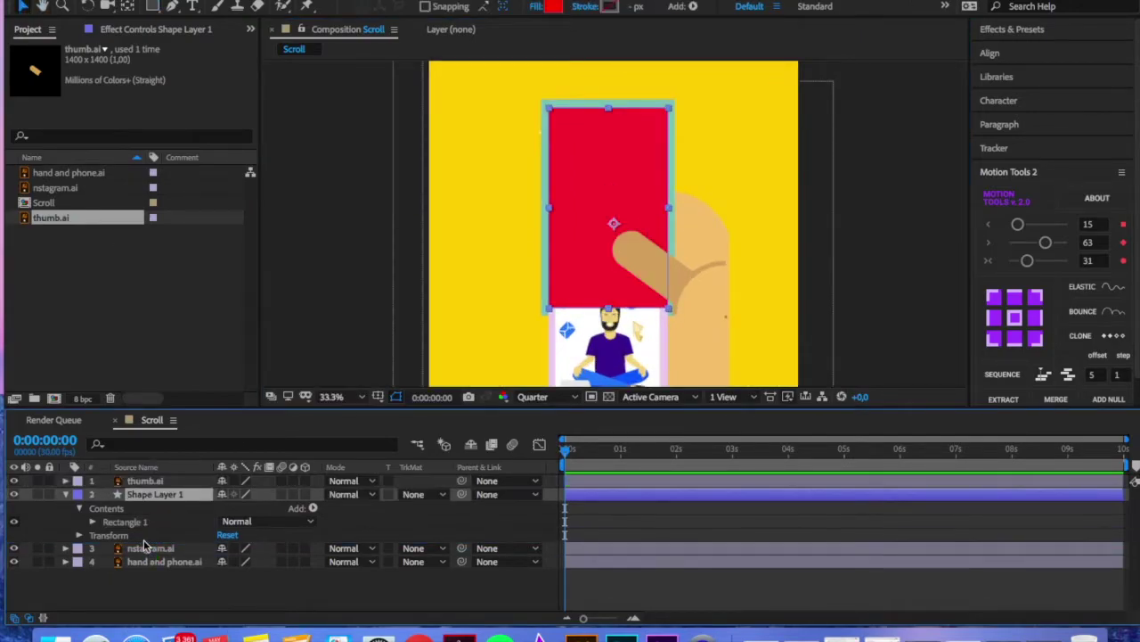
left_click(415, 548)
left_click(437, 564)
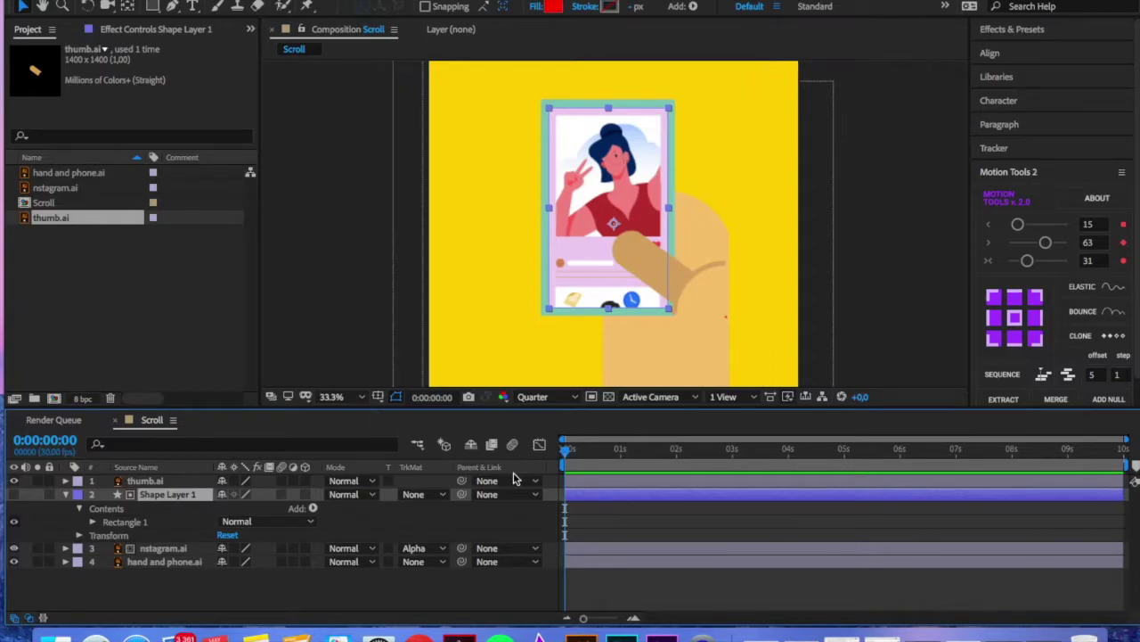
left_click(166, 549)
Keyframe the feed's Position at 0, 29f, 1:08 and 2:05, sliding it up post by post.
key("p")
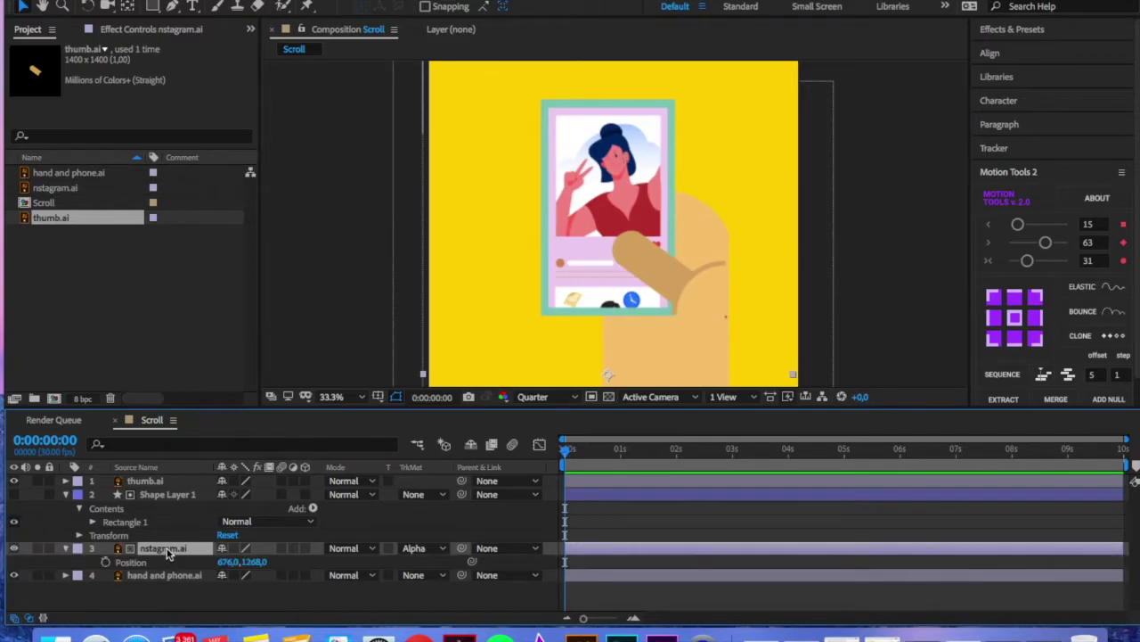
left_click(105, 562)
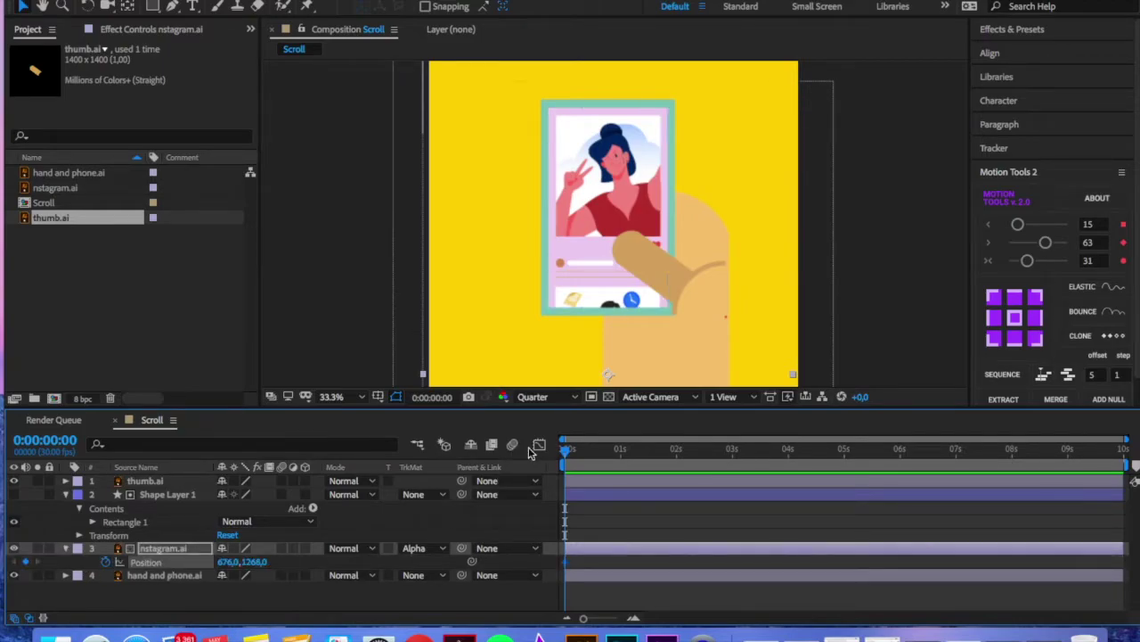
left_click_drag(565, 452, 619, 449)
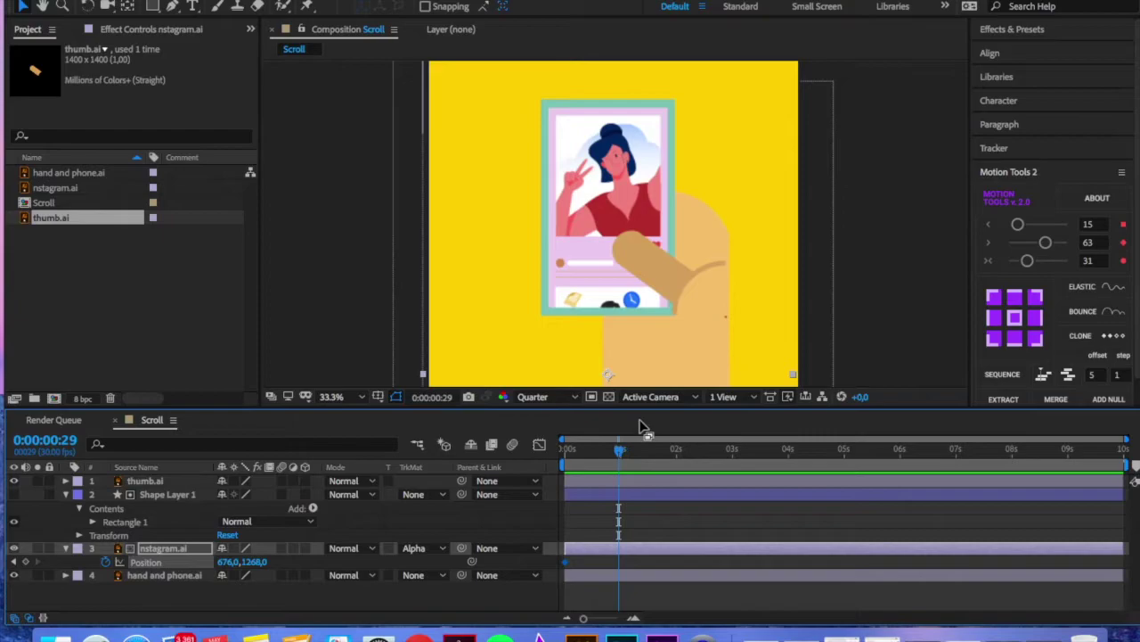
key("shift+Up")
key("shift+Up")
key("shift+Up")
key("shift+Up")
key("shift+Up")
key("shift+Up")
key("shift+Up")
key("shift+Up")
key("shift+Up")
key("shift+Up")
key("shift+Up")
key("shift+Up")
key("shift+Up")
key("shift+Up")
key("shift+Up")
key("shift+Up")
key("shift+Up")
key("shift+Up")
key("shift+Up")
key("shift+Up")
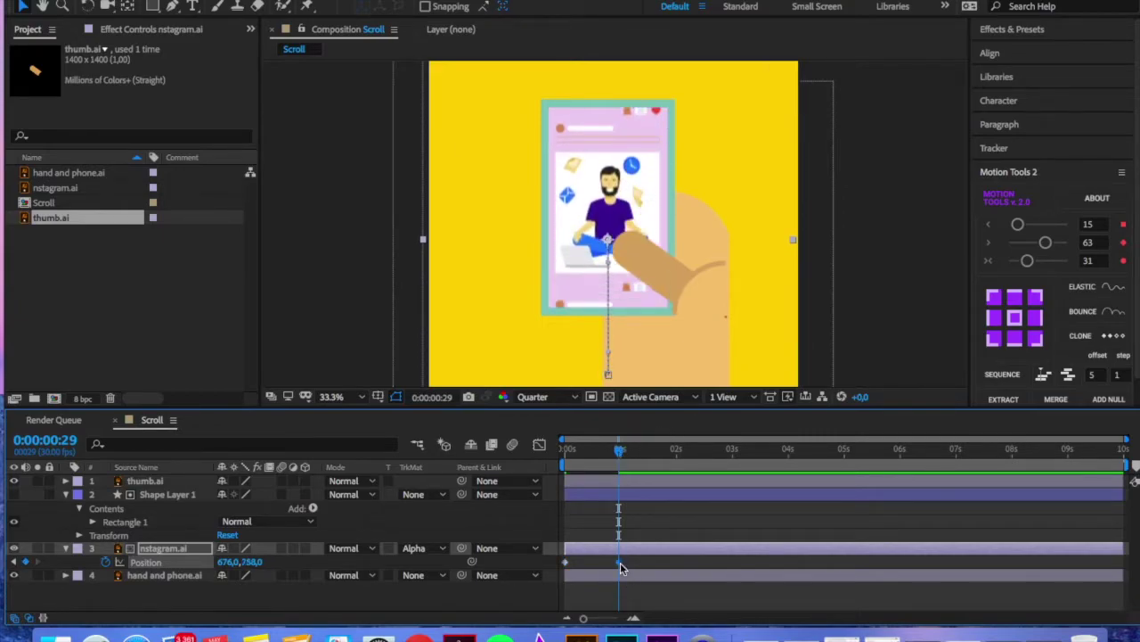
left_click_drag(620, 453, 689, 454)
key("shift+Up")
key("shift+Up")
key("shift+Up")
key("shift+Up")
key("shift+Up")
key("shift+Up")
key("shift+Up")
key("shift+Up")
key("shift+Up")
key("shift+Up")
key("shift+Up")
key("shift+Up")
key("shift+Up")
key("shift+Up")
key("shift+Up")
key("shift+Up")
key("shift+Up")
key("shift+Up")
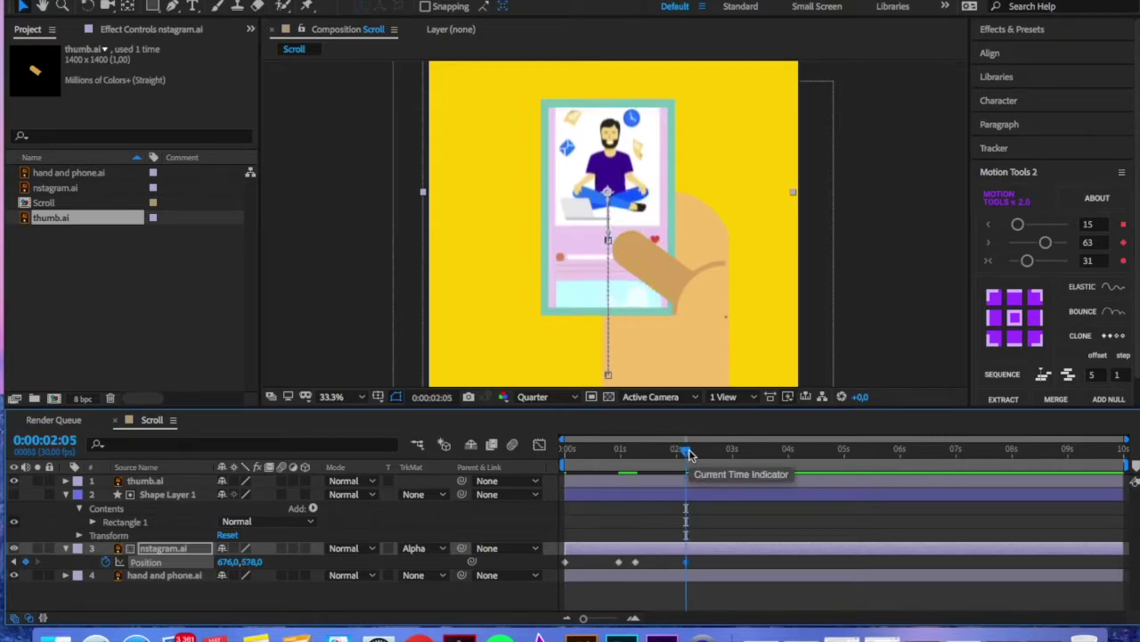
key("shift+Up")
key("shift+Up")
key("shift+Up")
key("shift+Up")
key("shift+Up")
key("shift+Up")
key("shift+Up")
key("shift+Up")
key("shift+Up")
key("shift+Up")
key("shift+Up")
key("shift+Up")
key("shift+Up")
key("shift+Up")
key("shift+Up")
key("shift+Up")
key("shift+Up")
key("shift+Up")
key("shift+Up")
key("shift+Up")
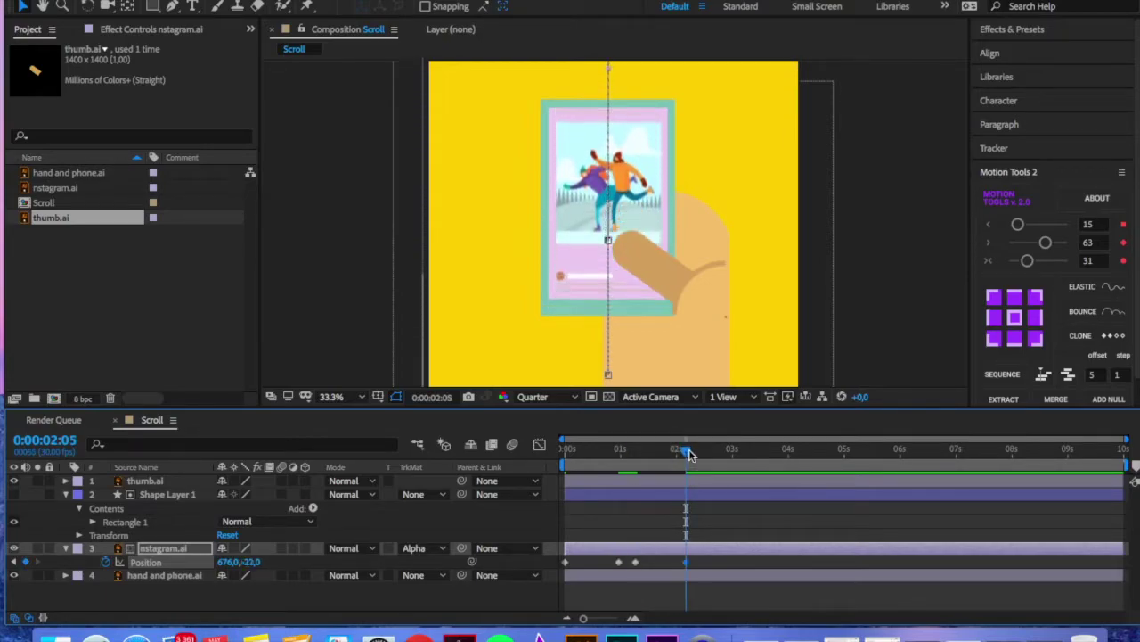
key("shift+Up")
key("shift+Up")
key("shift+Up")
key("shift+Up")
key("shift+Up")
key("shift+Up")
key("shift+Up")
key("shift+Up")
key("shift+Up")
key("shift+Up")
key("space")
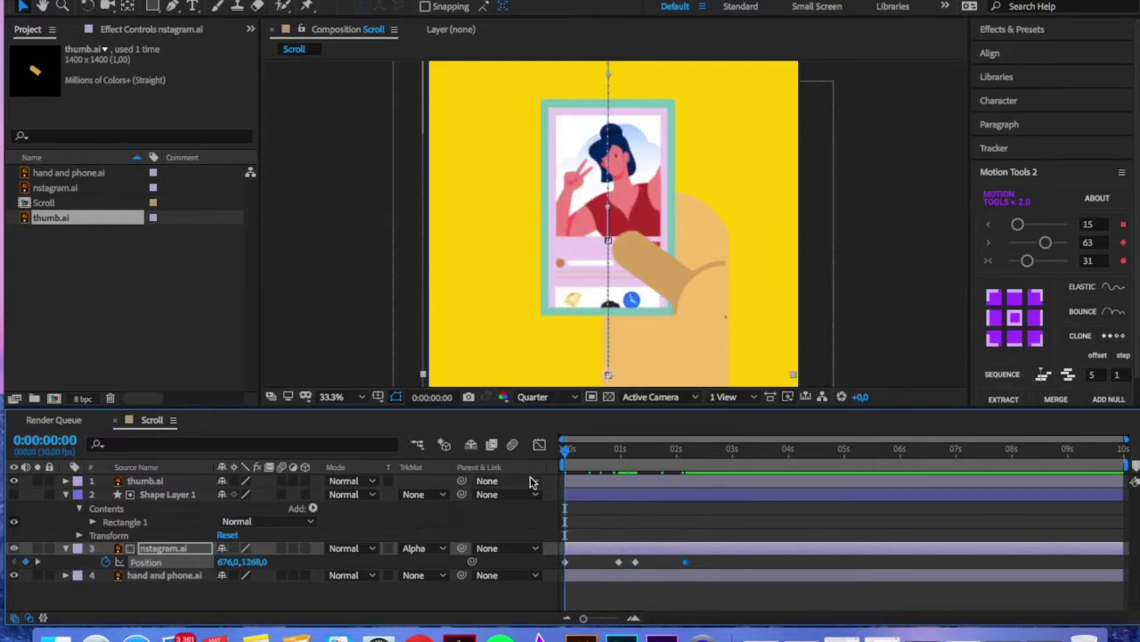
Apply Easy Ease to the four Position keyframes, sharpen the speed curve, and preview.
left_click_drag(702, 559, 558, 575)
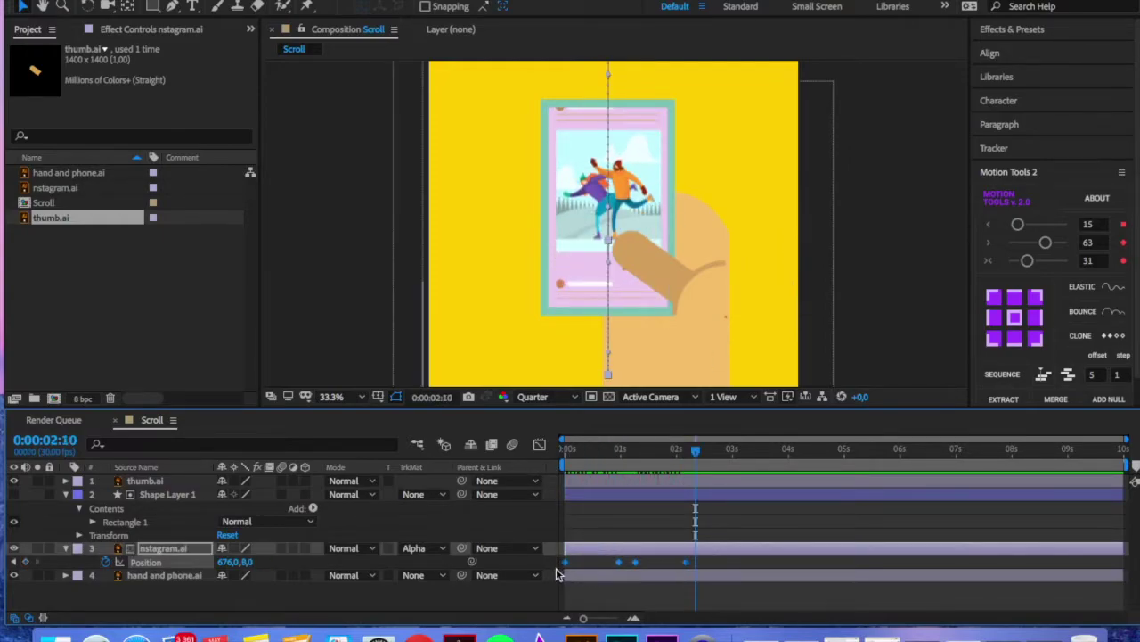
right_click(621, 563)
left_click(847, 522)
key("shift+F3")
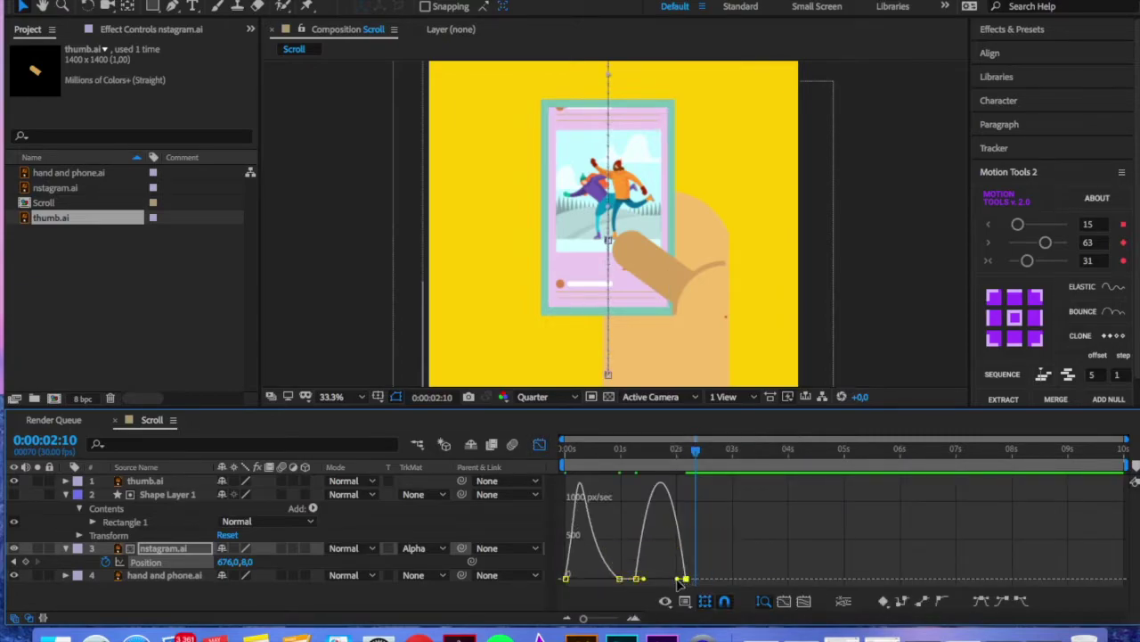
left_click_drag(685, 577, 664, 534)
left_click(539, 443)
key("Home")
key("space")
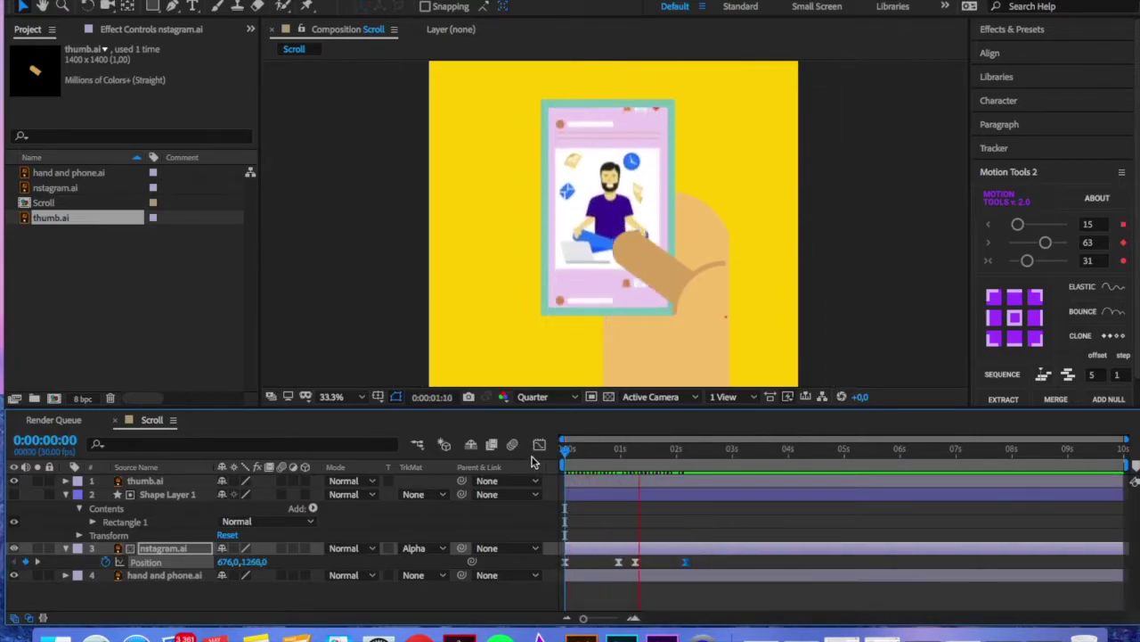
key("space")
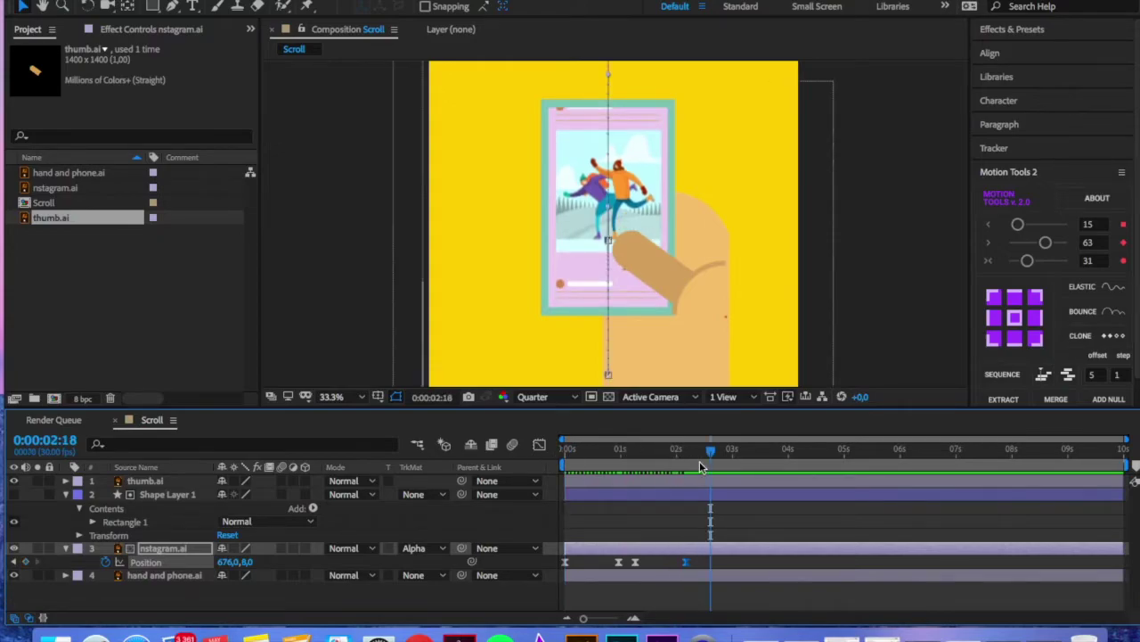
At frame 0, reveal thumb.ai's Rotation and move its anchor point to the thumb's base.
left_click_drag(712, 455, 550, 454)
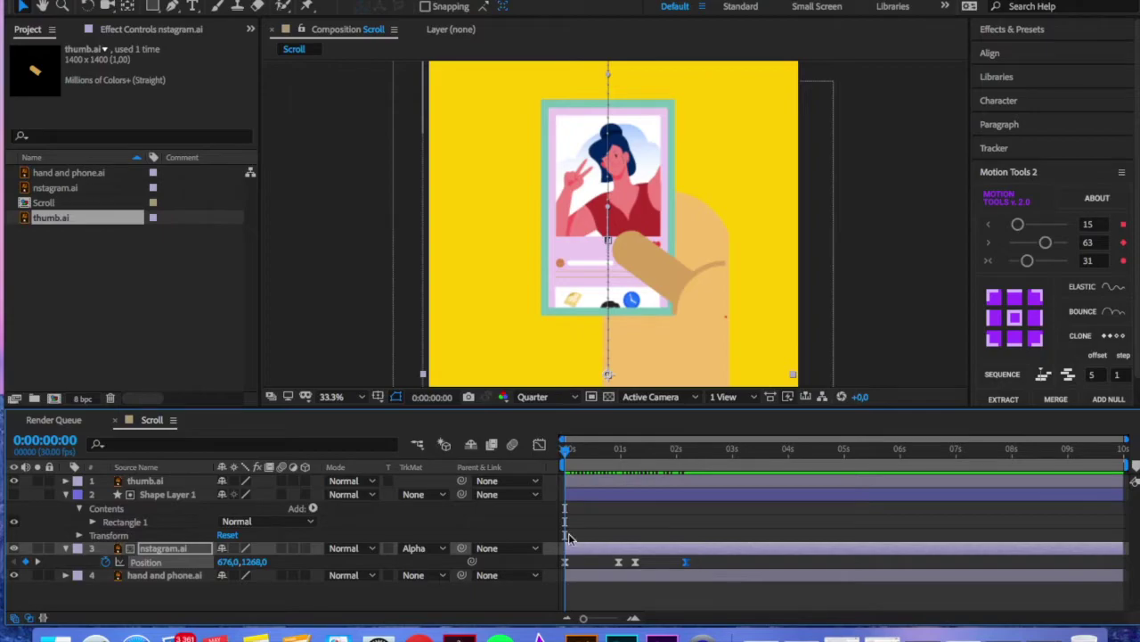
left_click(169, 482)
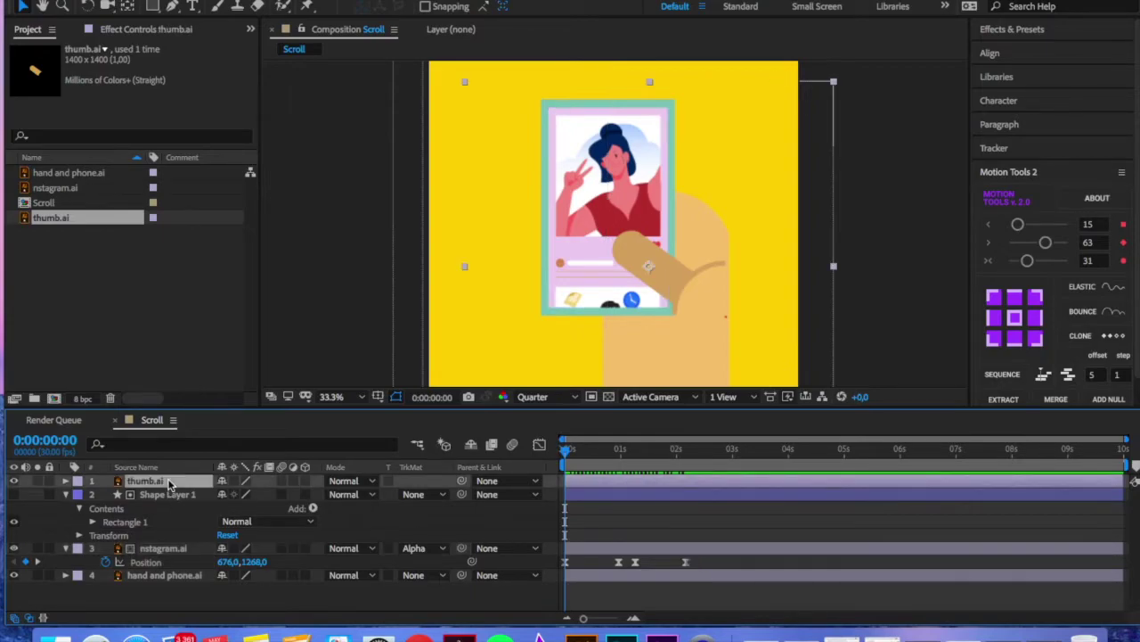
key("r")
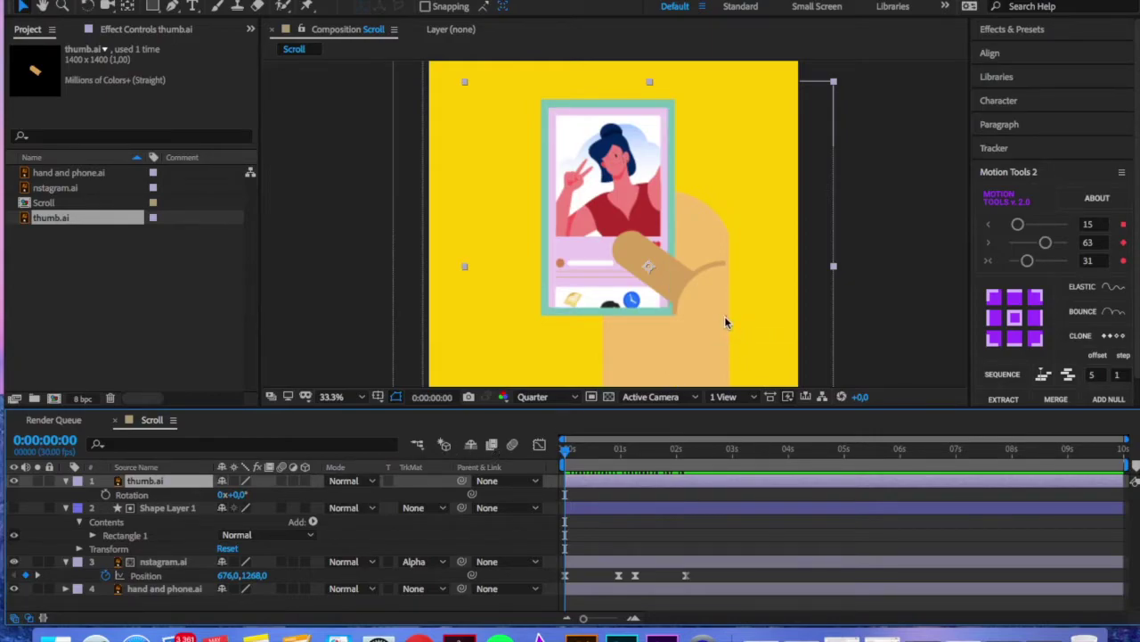
key("y")
left_click_drag(648, 265, 726, 320)
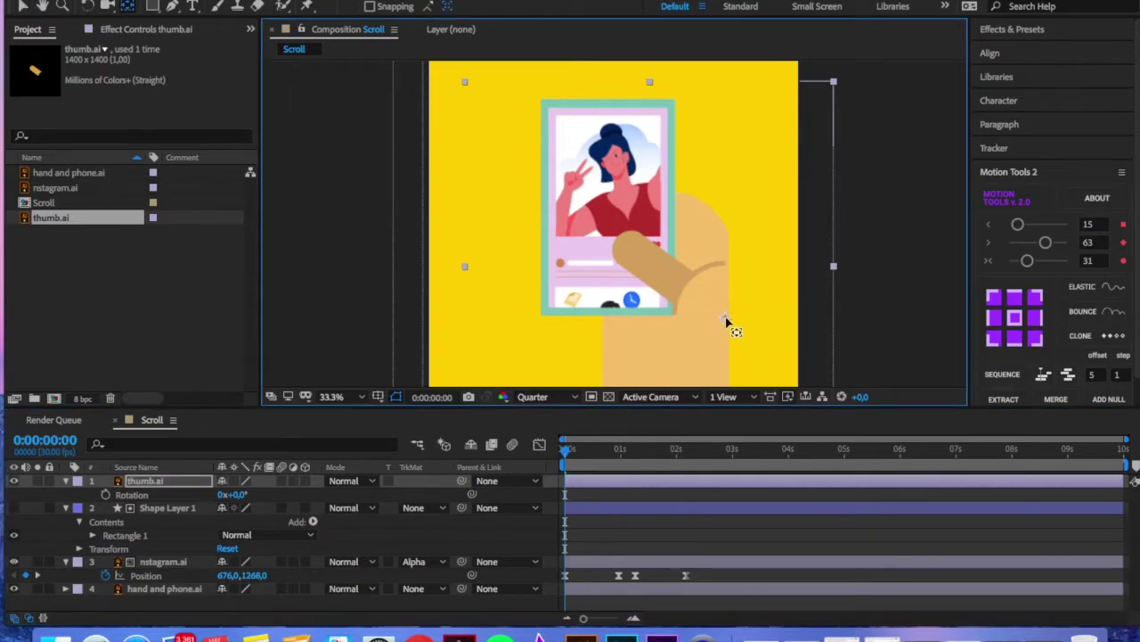
Keyframe the thumb's Rotation 0° to 9° and back, then apply Easy Ease.
key("alt+shift+r")
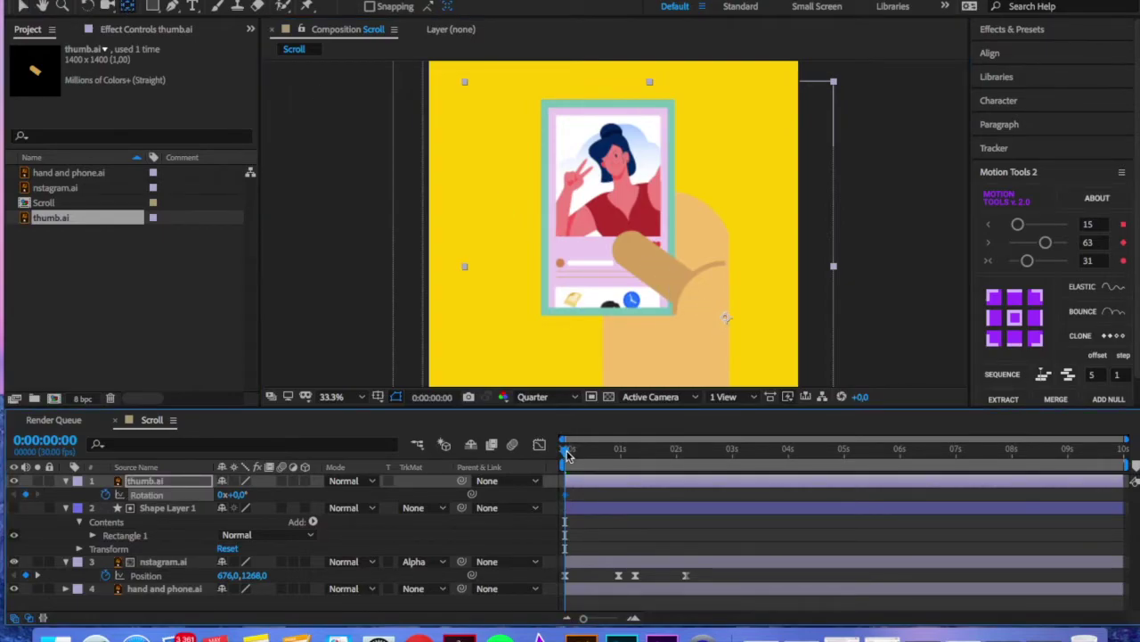
left_click_drag(568, 456, 579, 455)
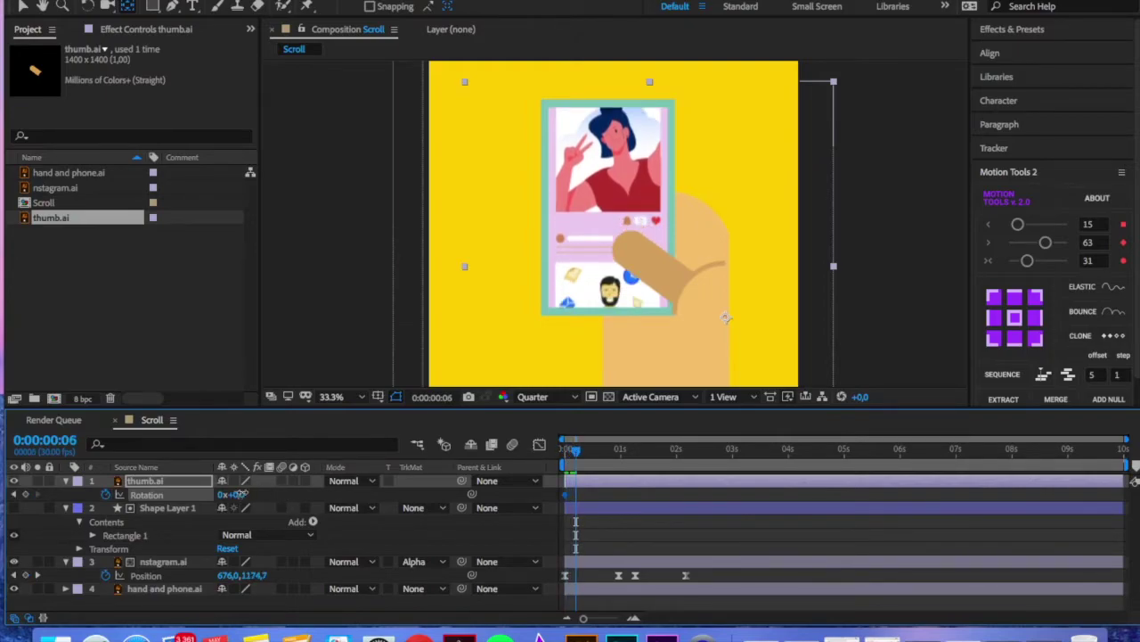
left_click_drag(247, 493, 248, 492)
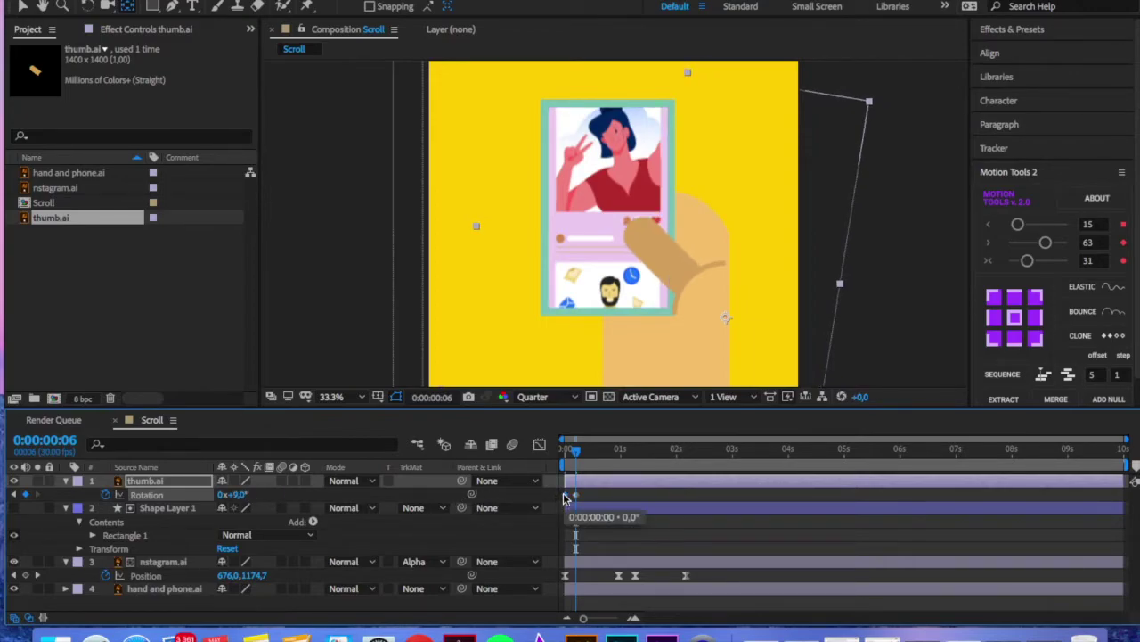
left_click_drag(579, 457, 588, 457)
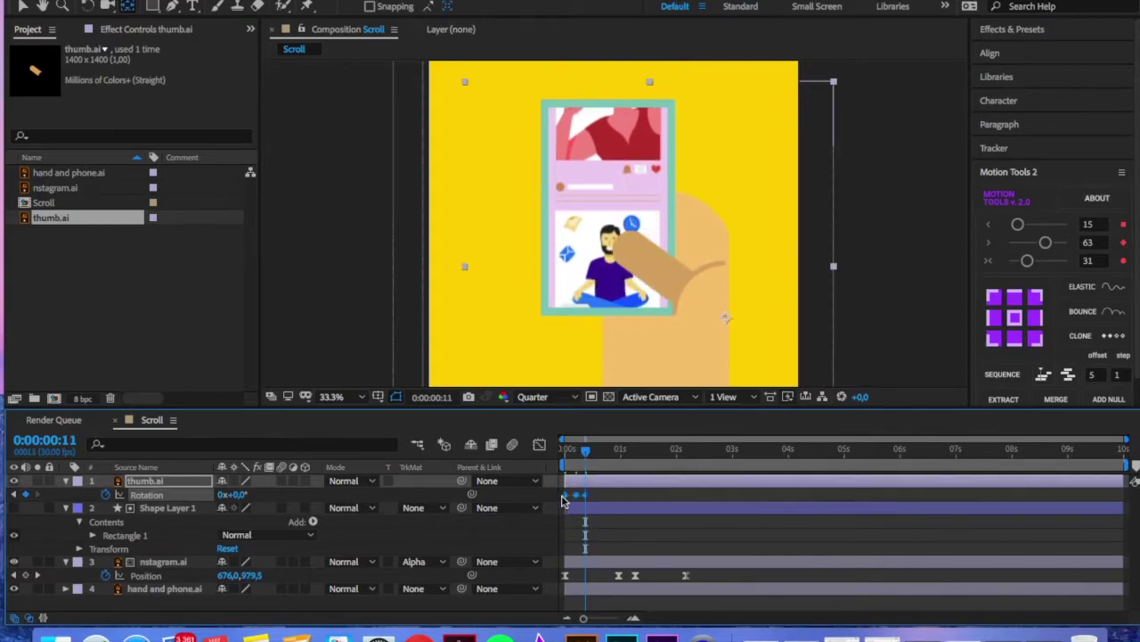
right_click(577, 494)
mouse_move(704, 610)
left_click(792, 521)
Preview the thumb flick and paste a copy of its rotation keyframes at 1:08.
key("Home")
key("space")
key("space")
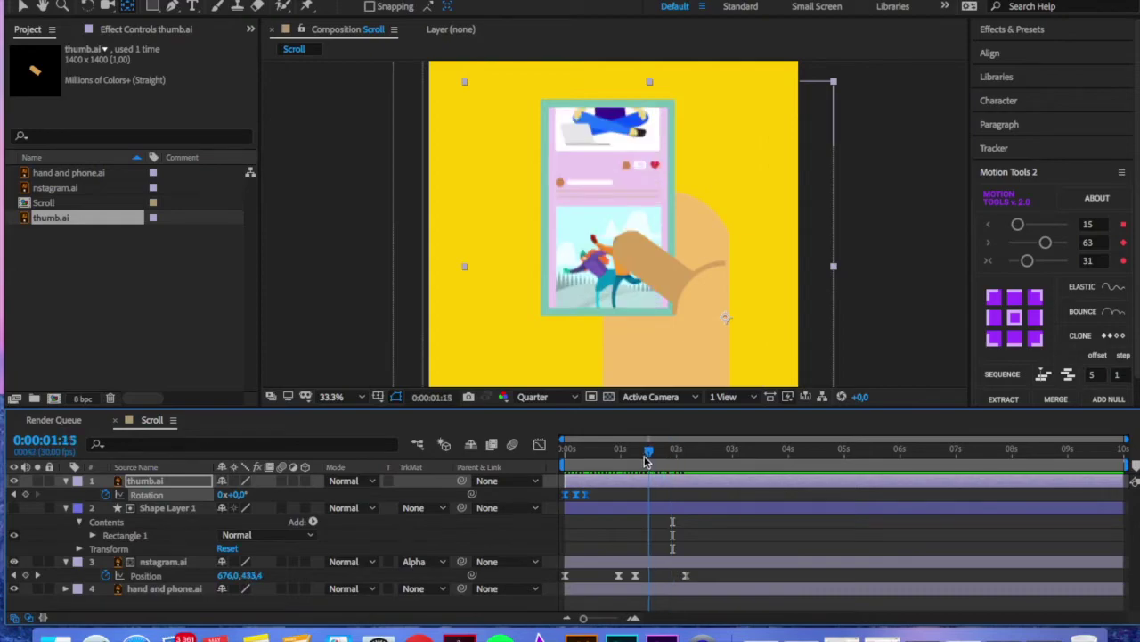
left_click_drag(675, 451, 552, 452)
key("ctrl+v")
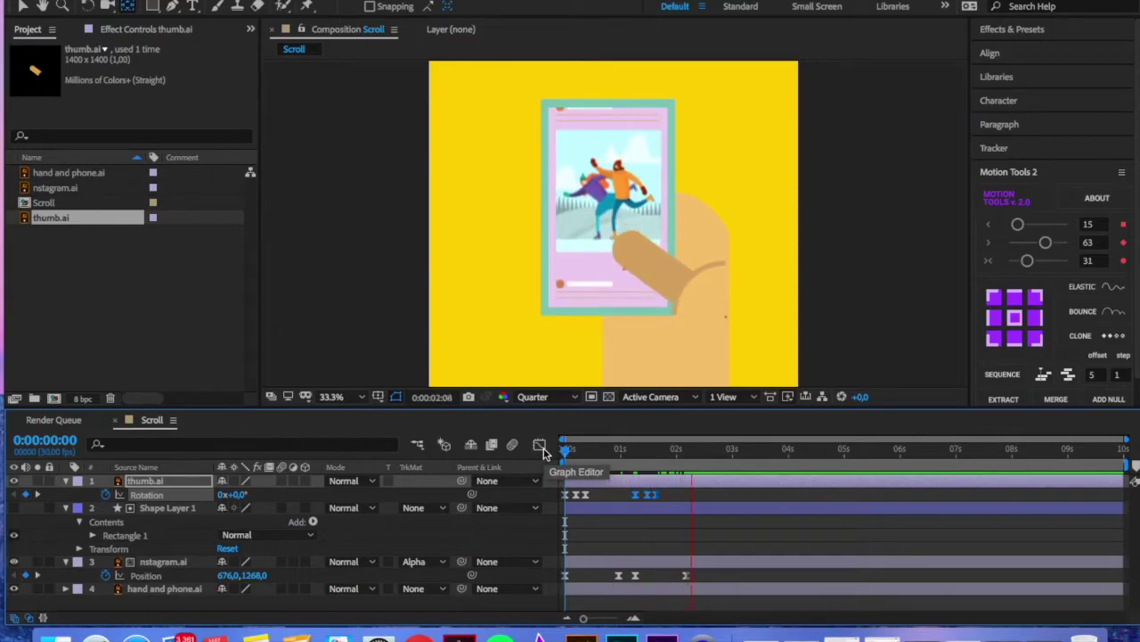
Shorten the work area to the first few seconds and preview it.
key("y")
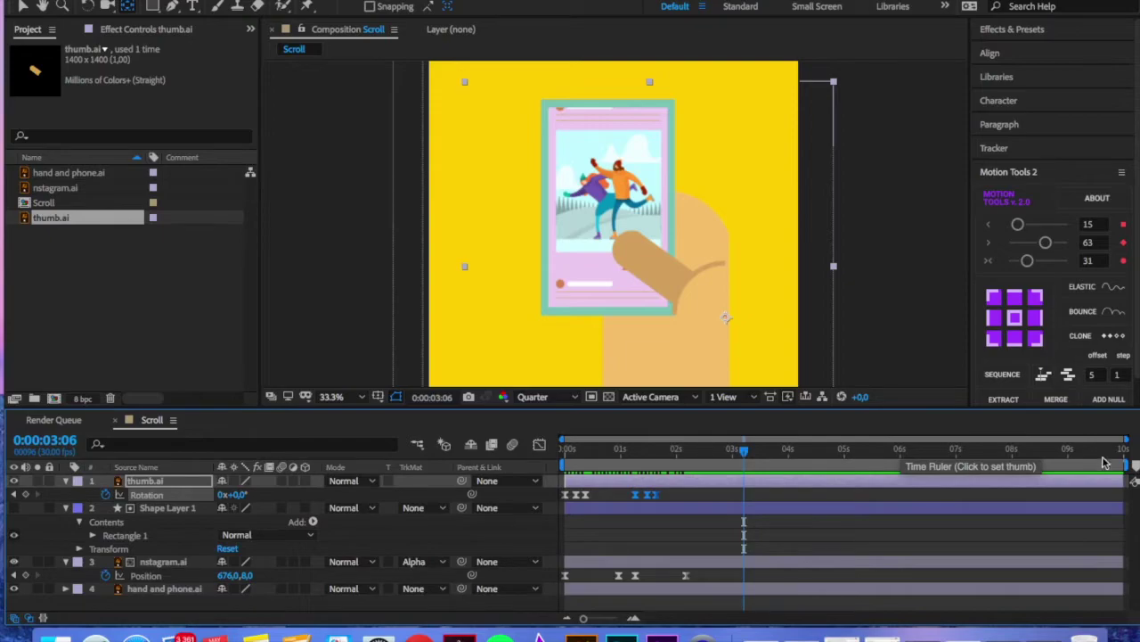
left_click_drag(1129, 465, 695, 497)
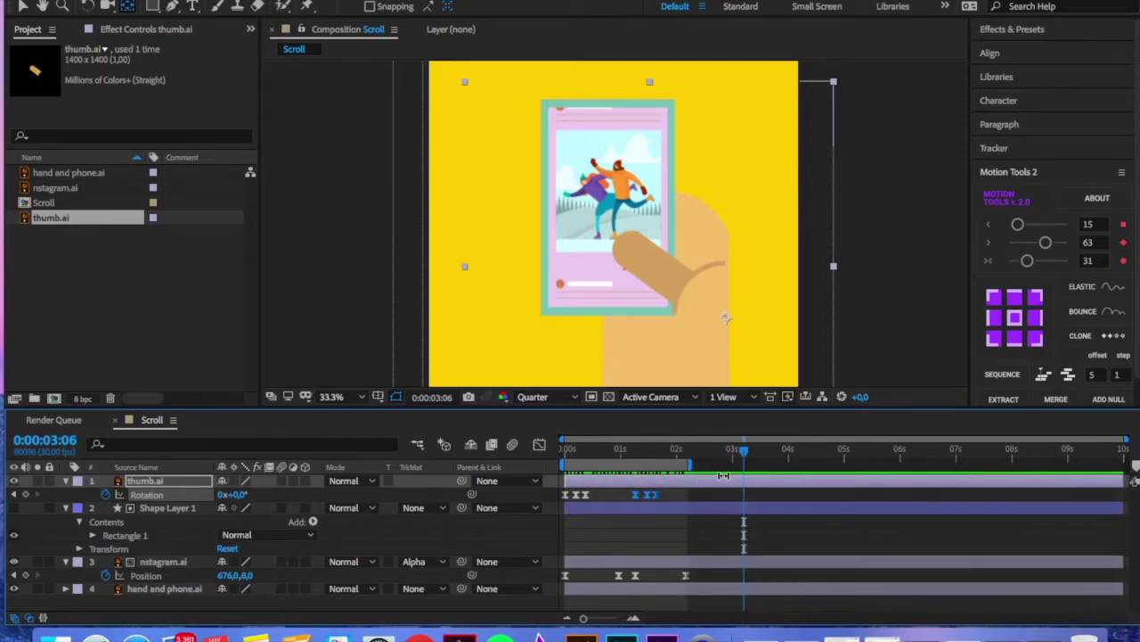
key("space")
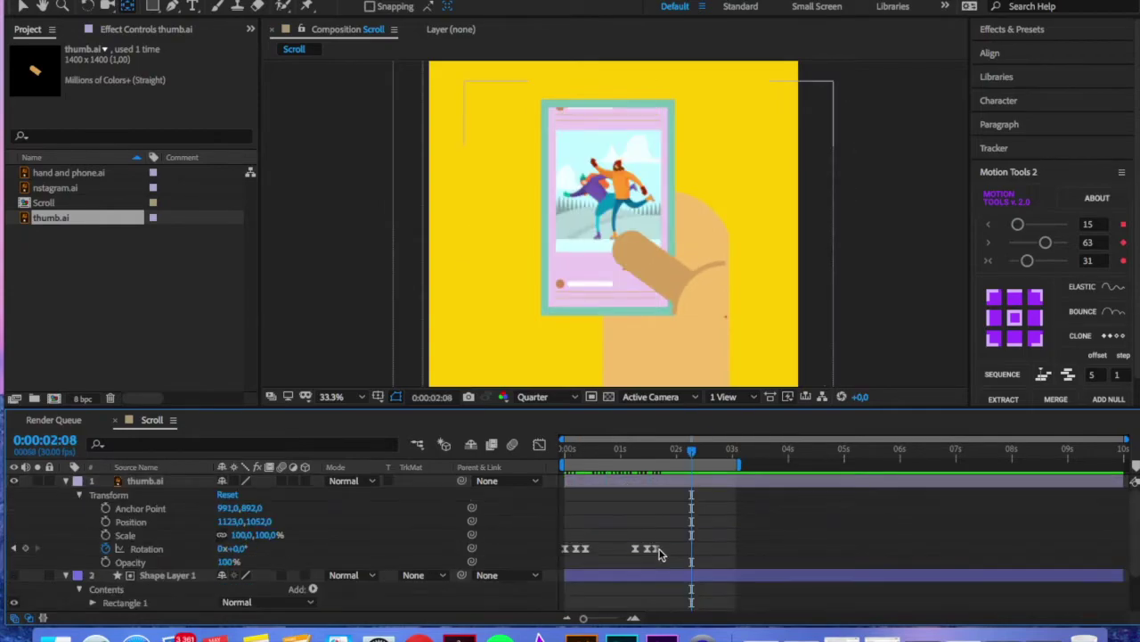
Add another thumb tilt around 2:12 for the double-tap and retime its last rotation keyframe.
left_click(657, 550)
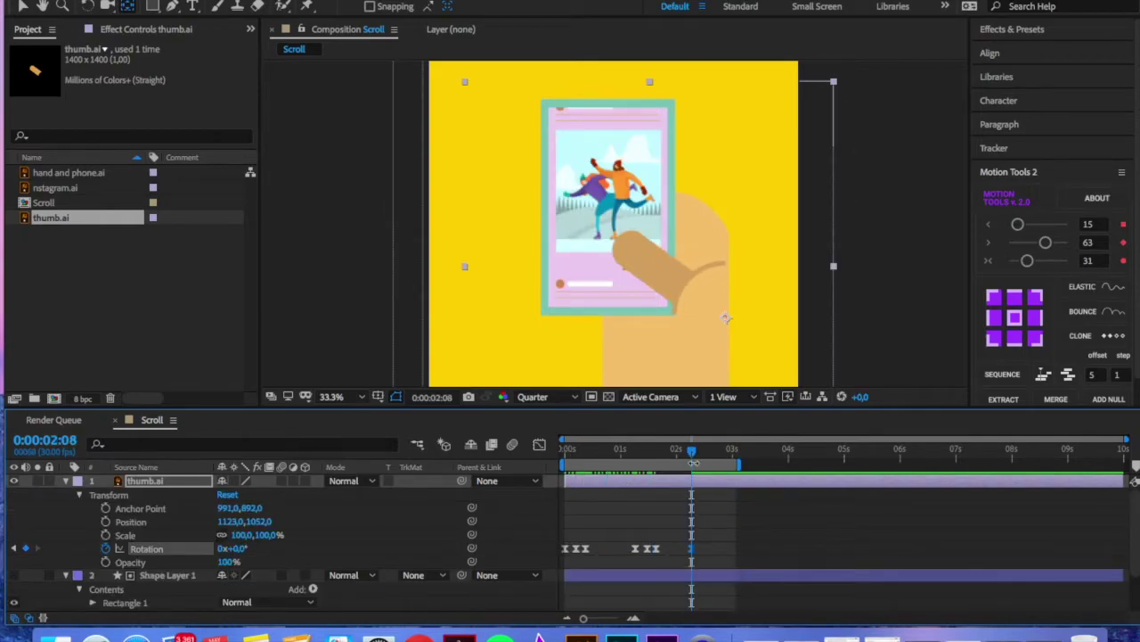
left_click_drag(693, 455, 699, 454)
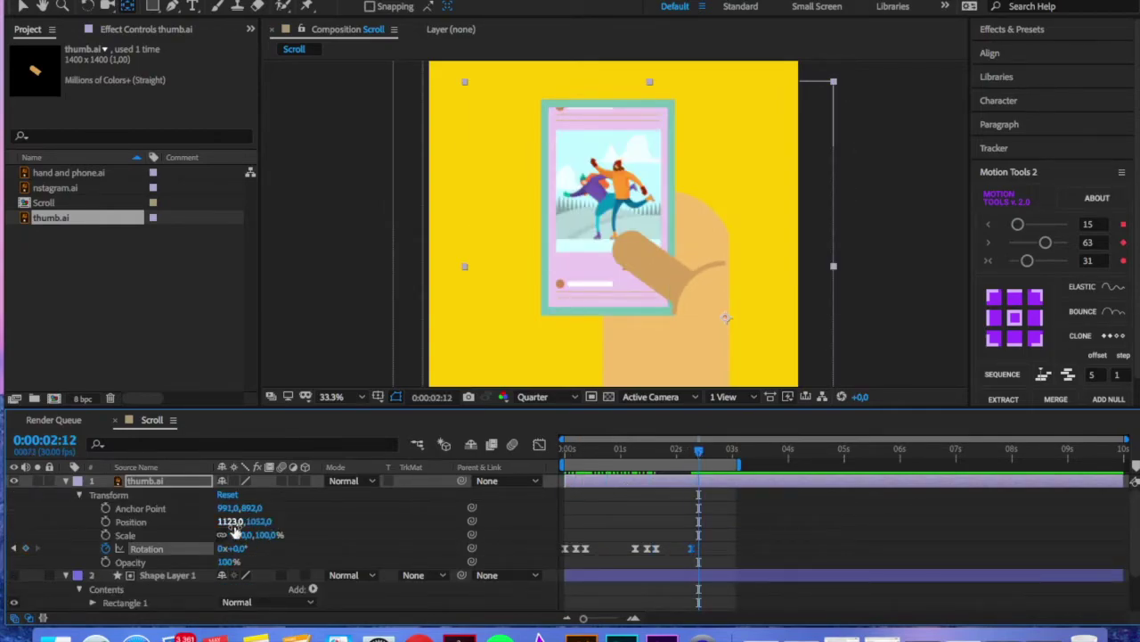
left_click_drag(237, 552, 243, 552)
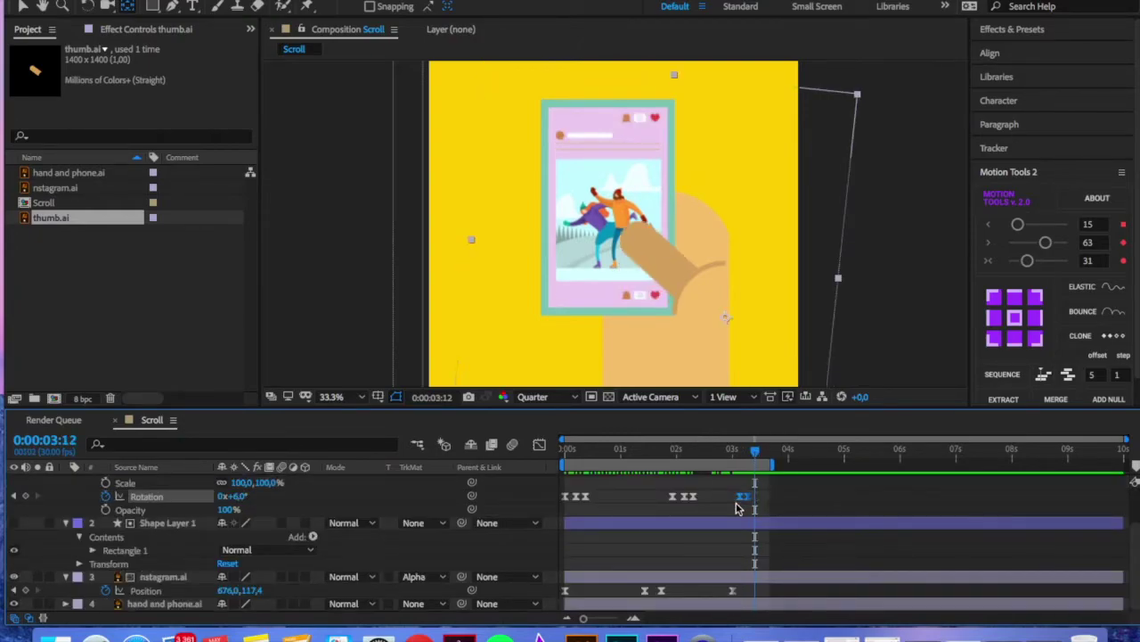
left_click_drag(749, 502, 759, 499)
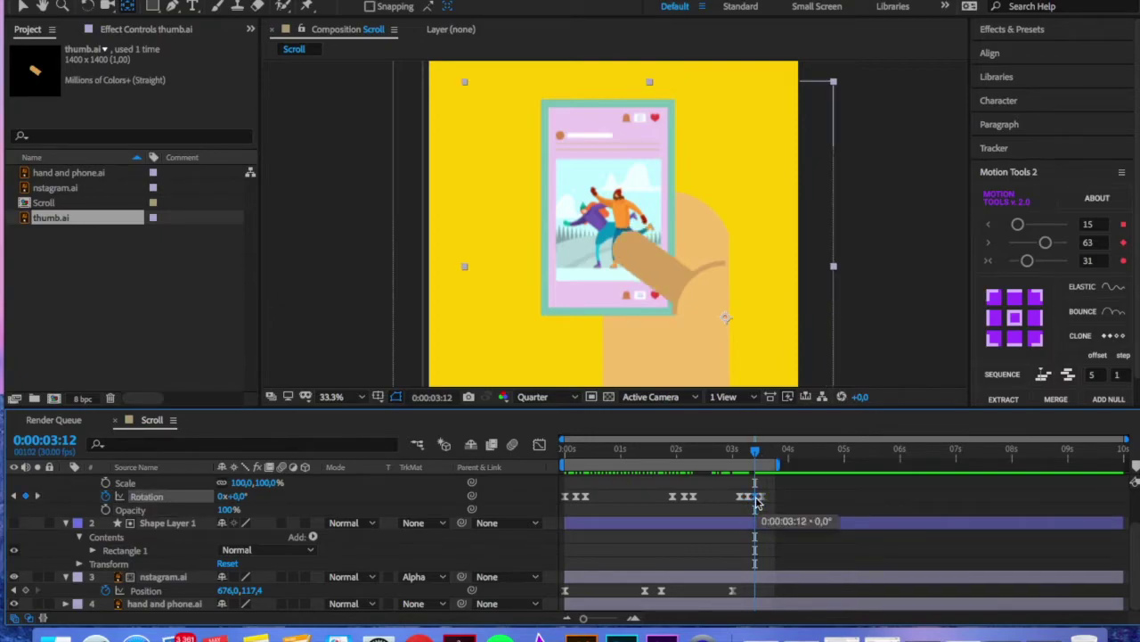
left_click_drag(758, 454, 772, 456)
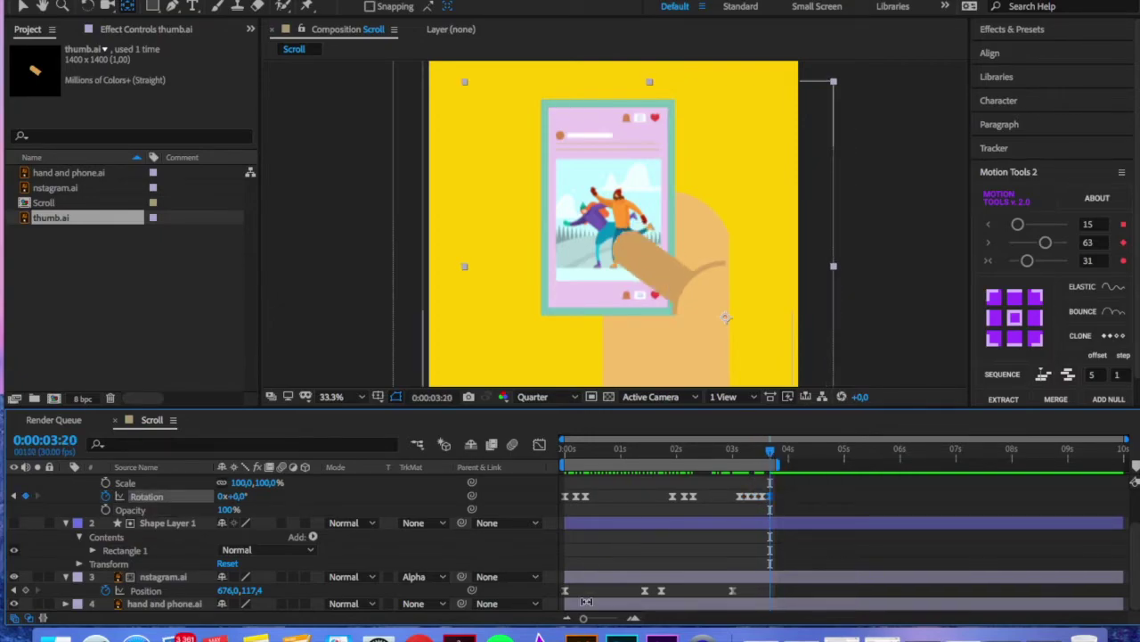
Extend the work area to about 4:10, preview the scroll, and collapse the layer properties.
left_click_drag(583, 617, 593, 618)
left_click(786, 453)
key("space")
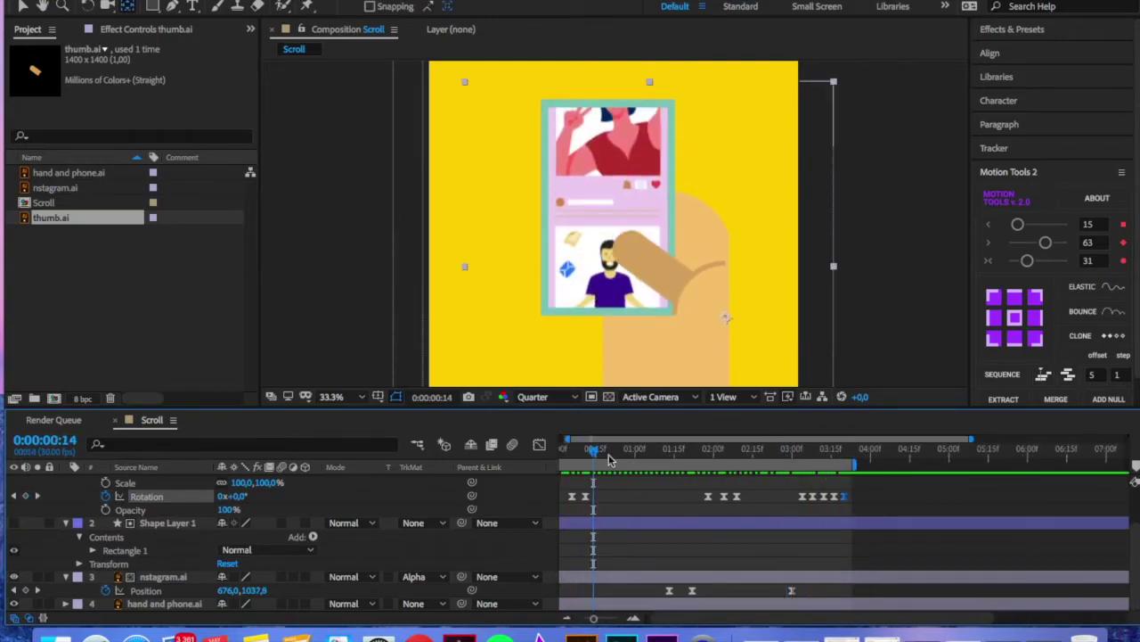
left_click_drag(591, 454, 568, 453)
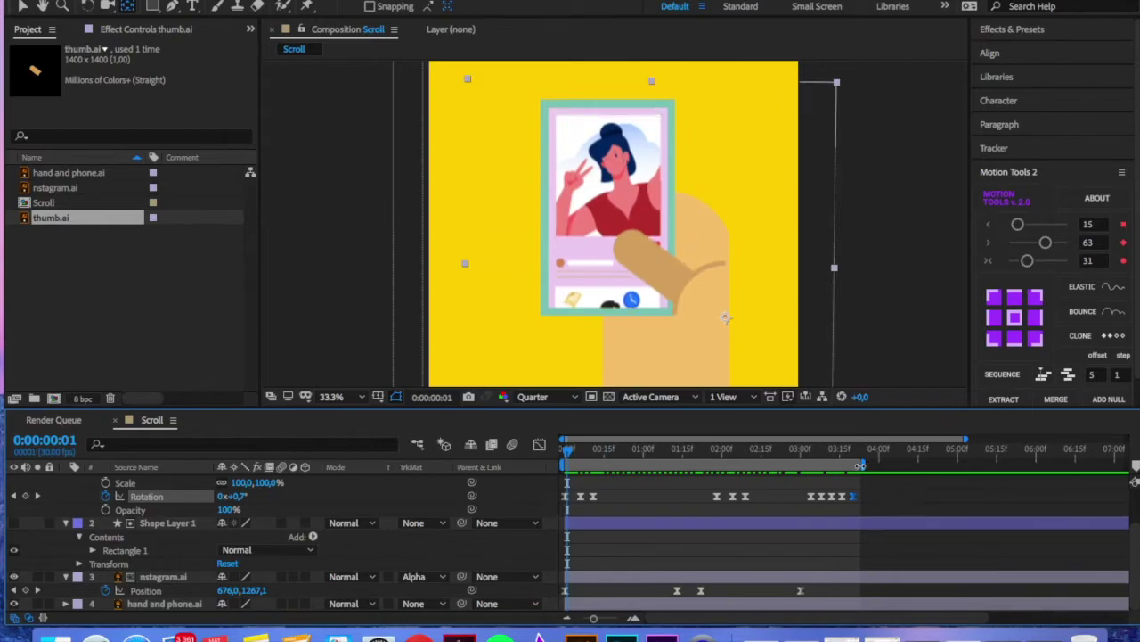
left_click_drag(862, 464, 893, 464)
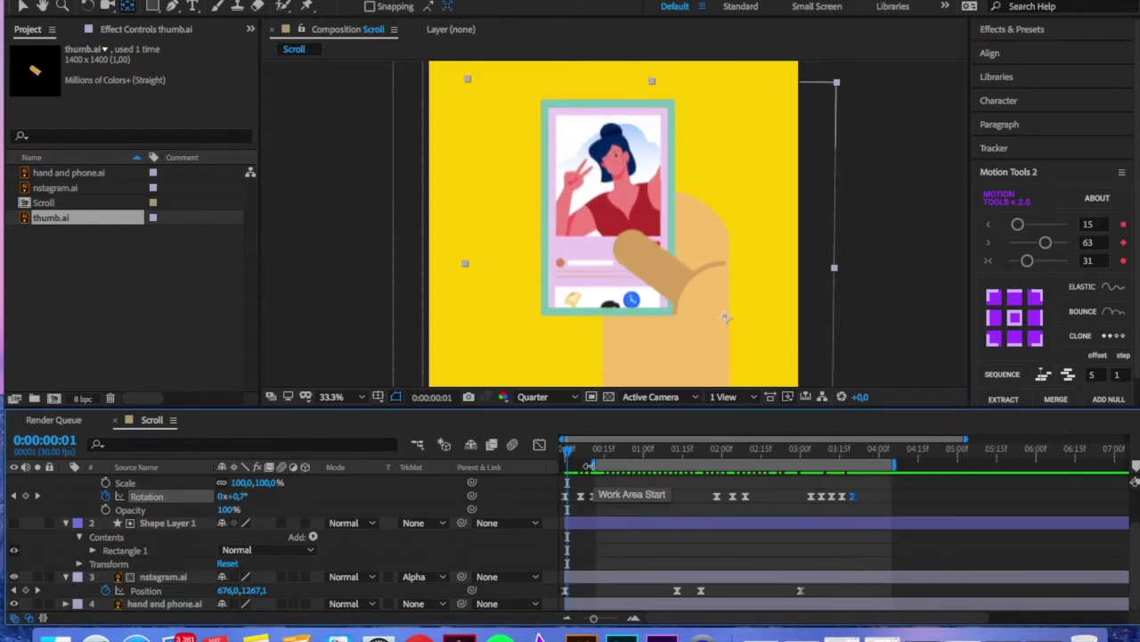
key("space")
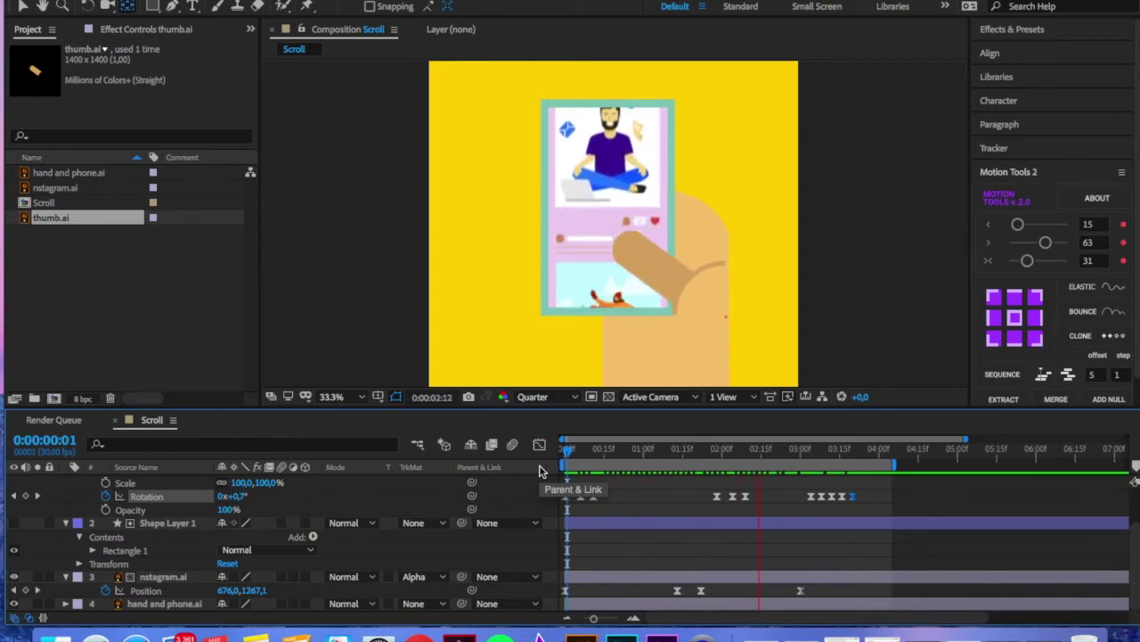
key("space")
key("ctrl+grave")
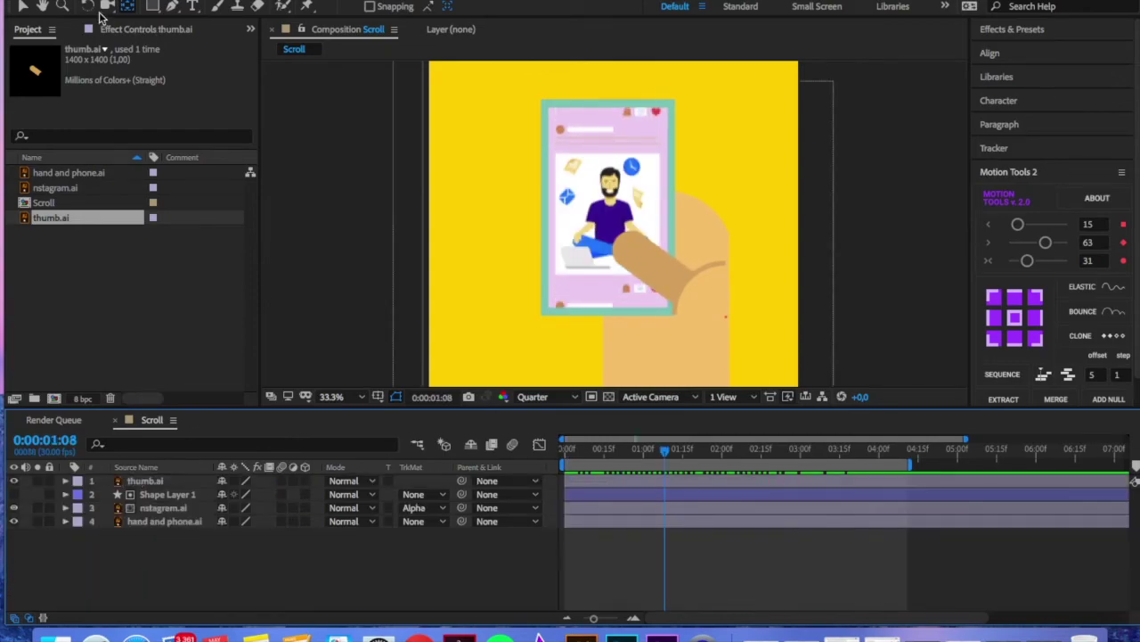
Draw a red heart with the Pen tool over the middle feed post, creating Shape Layer 2.
left_click(172, 6)
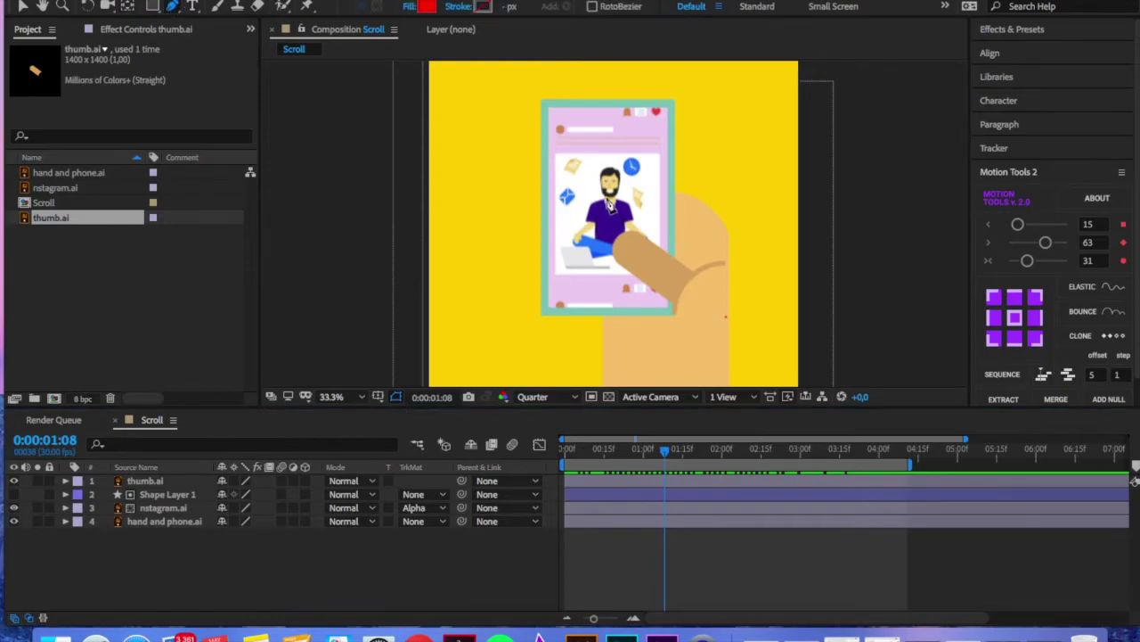
left_click(609, 204)
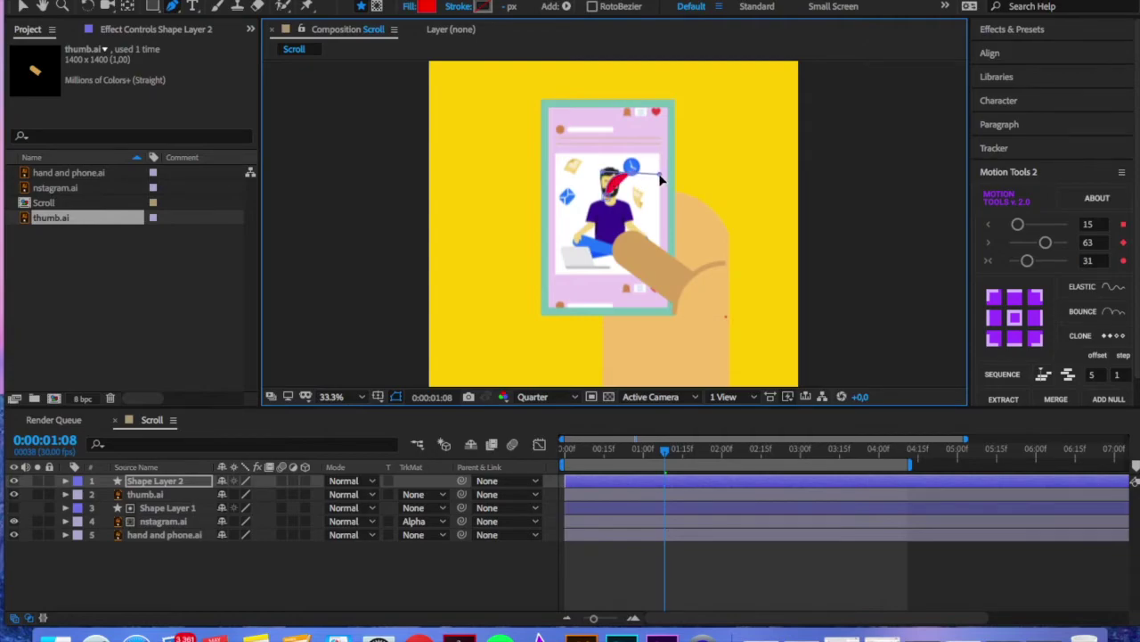
left_click_drag(610, 248, 599, 183)
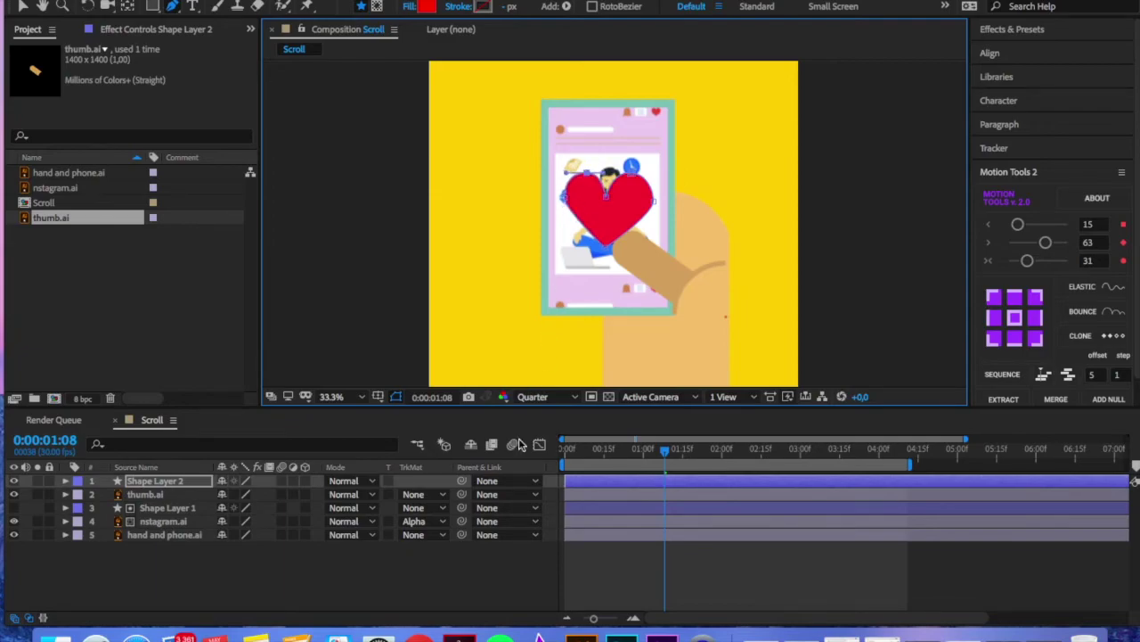
left_click(475, 555)
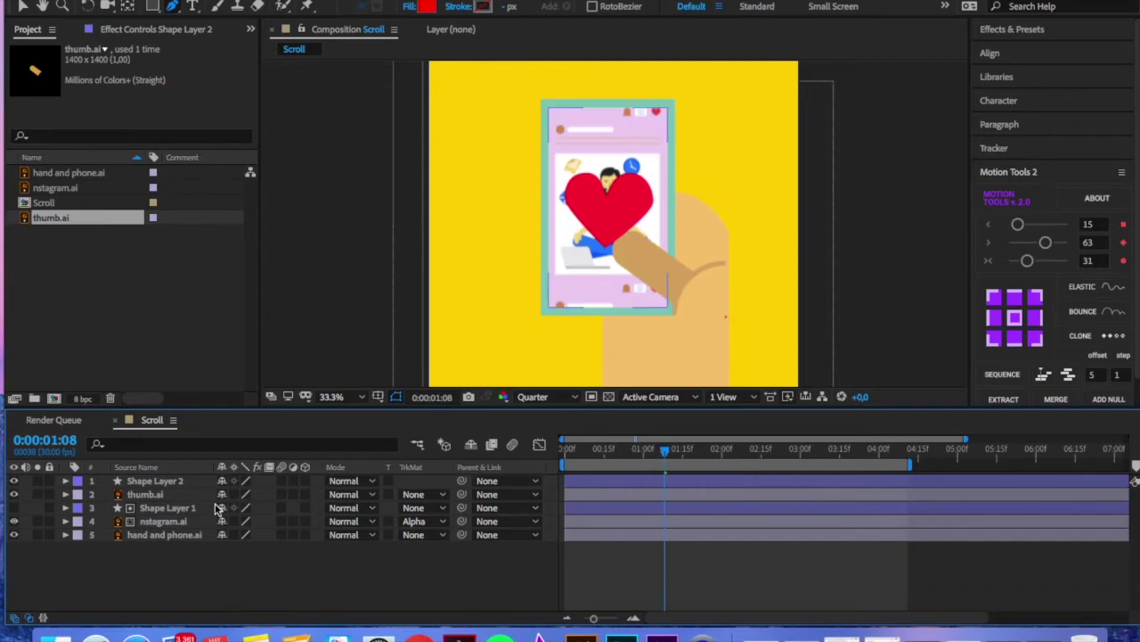
left_click(177, 481)
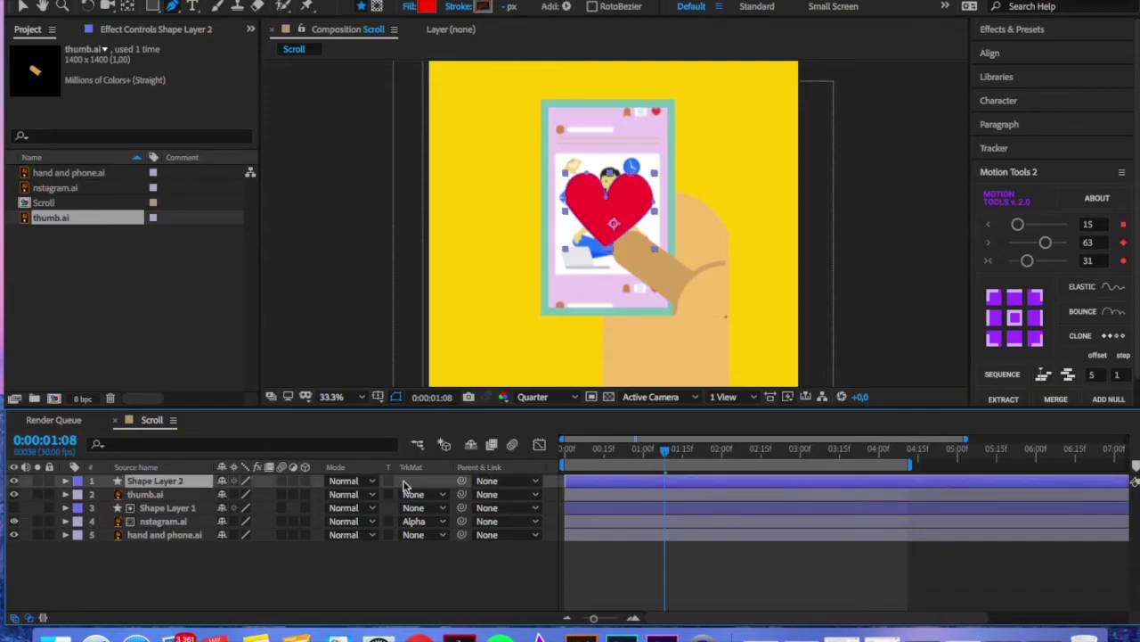
left_click(178, 495)
Keyframe the heart's Scale from 0% at 3:10 to 73% at 3:20.
key("u")
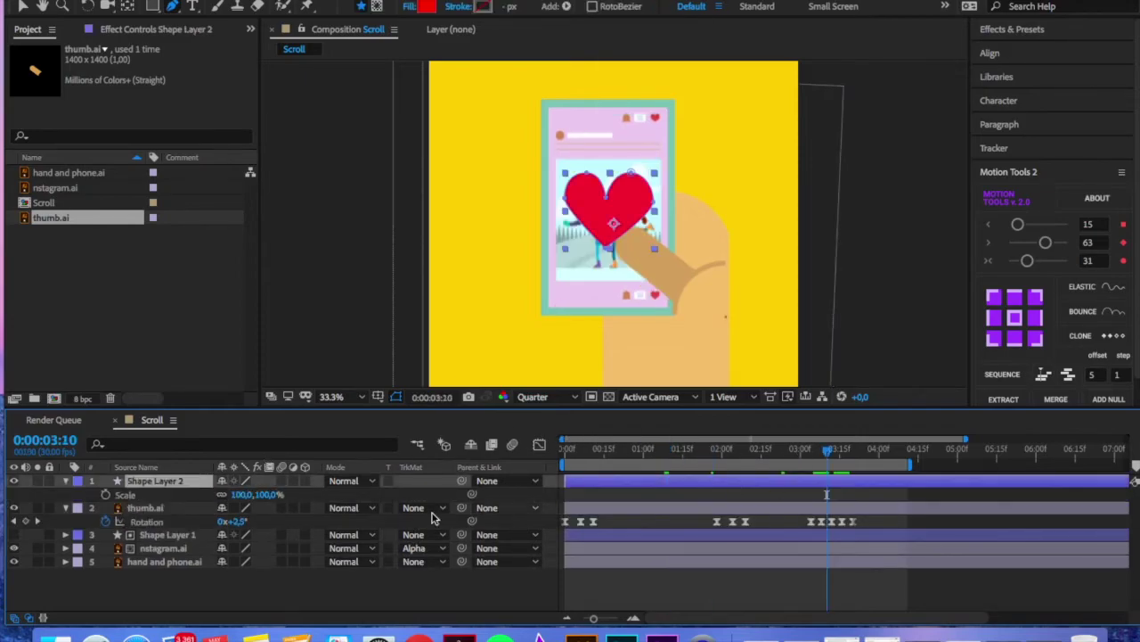
left_click(239, 495)
type("0")
key("Return")
left_click(105, 495)
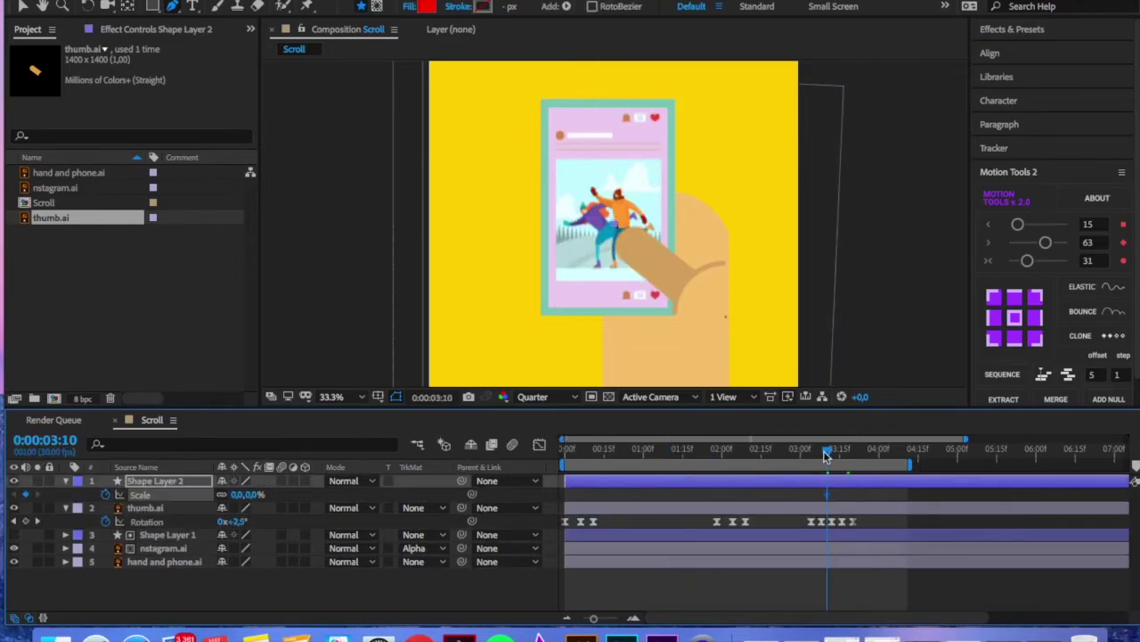
key("Page_Down")
key("Page_Down")
key("Page_Down")
key("Page_Down")
key("Page_Down")
key("Page_Down")
key("Page_Down")
key("Page_Down")
key("Page_Down")
key("Page_Down")
left_click_drag(240, 496, 398, 481)
Move Shape Layer 2 below thumb.ai and apply keyframe velocity to both scale keyframes.
mouse_move(856, 451)
left_mouse_down()
mouse_move(827, 458)
mouse_move(862, 453)
left_mouse_up()
left_click_drag(178, 481, 178, 515)
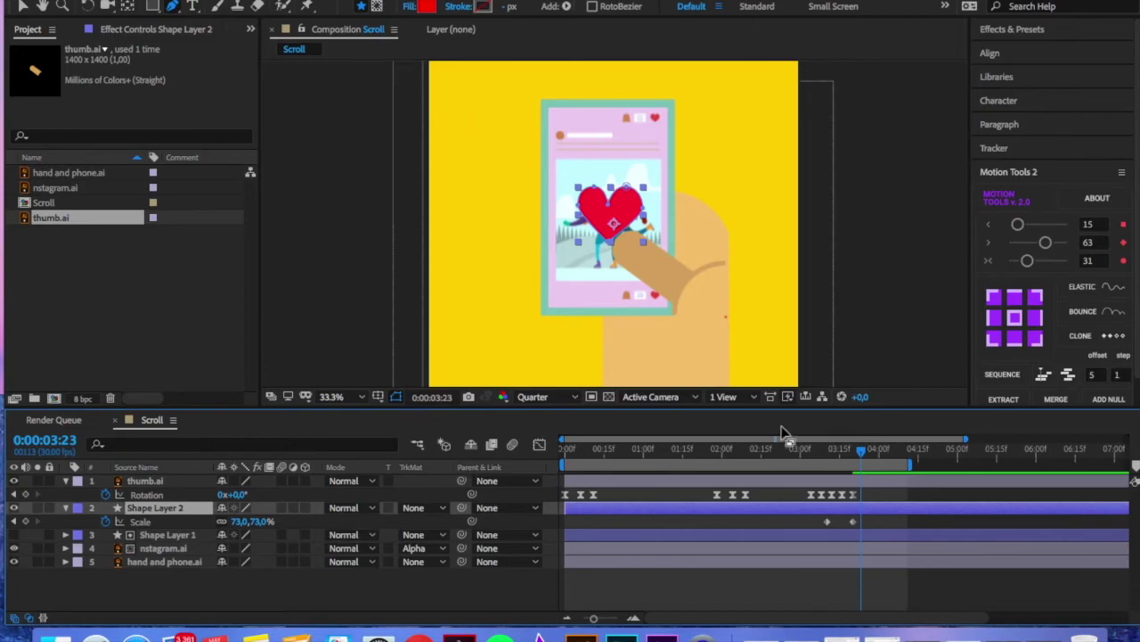
left_click_drag(866, 513, 809, 533)
right_click(827, 521)
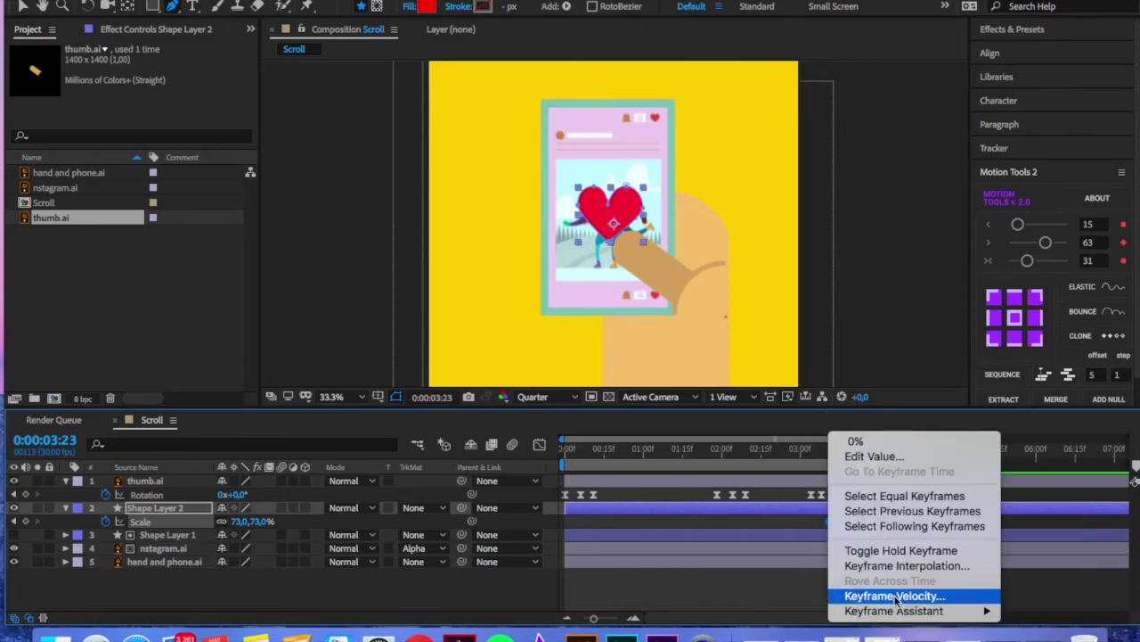
left_click(624, 499)
left_click(539, 443)
Review the eased scale keyframes and place the time indicator at 3:22.
key("v")
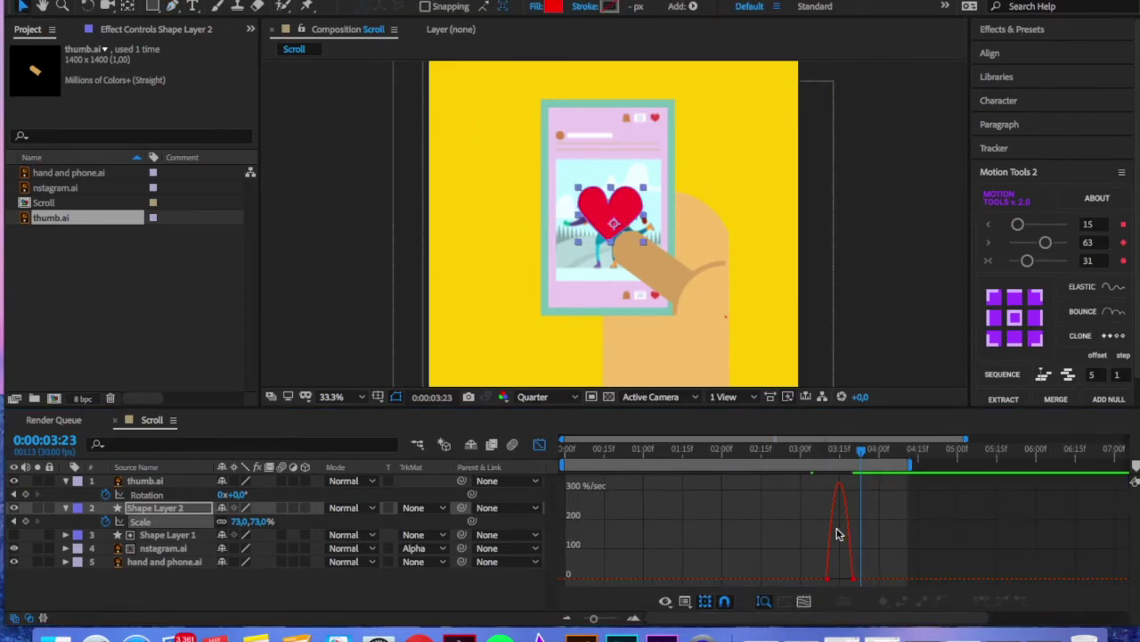
left_click(539, 444)
left_click(793, 451)
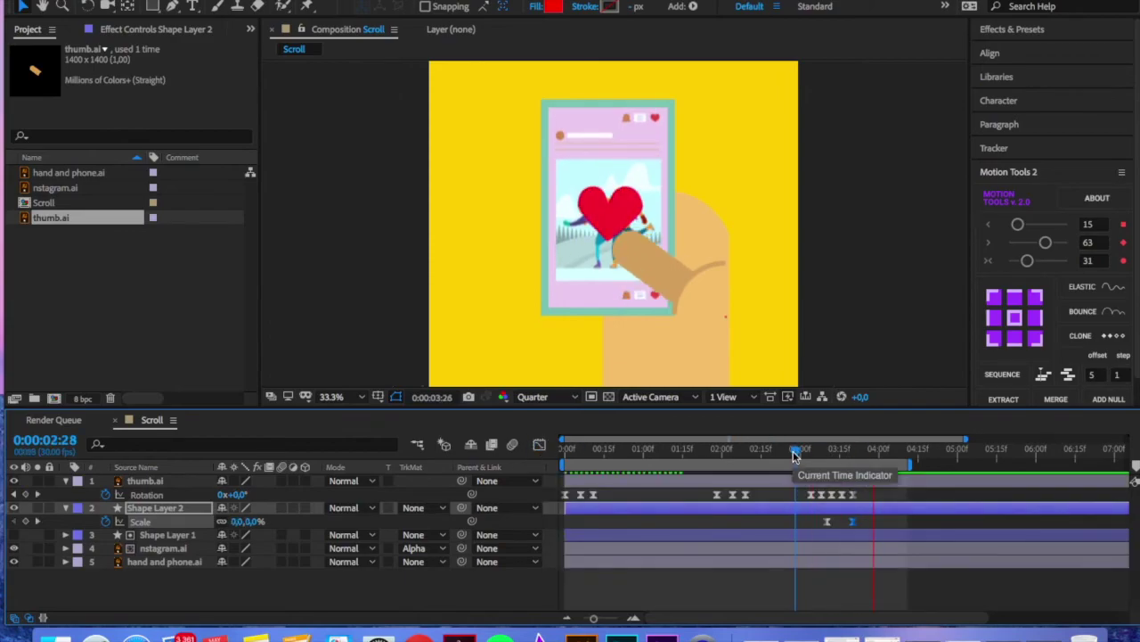
left_click(828, 521)
left_click_drag(879, 453, 818, 466)
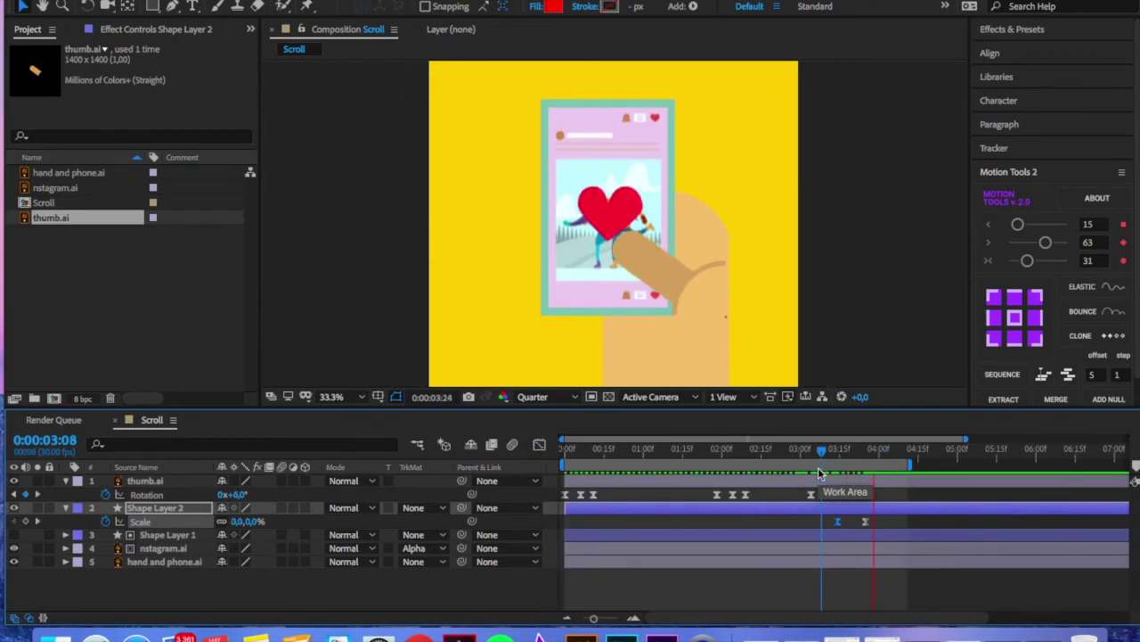
key("Home")
left_click(875, 521)
left_click_drag(576, 448, 859, 466)
Keyframe the heart's Opacity at full at 3:22 and 0% at 4:03.
key("u")
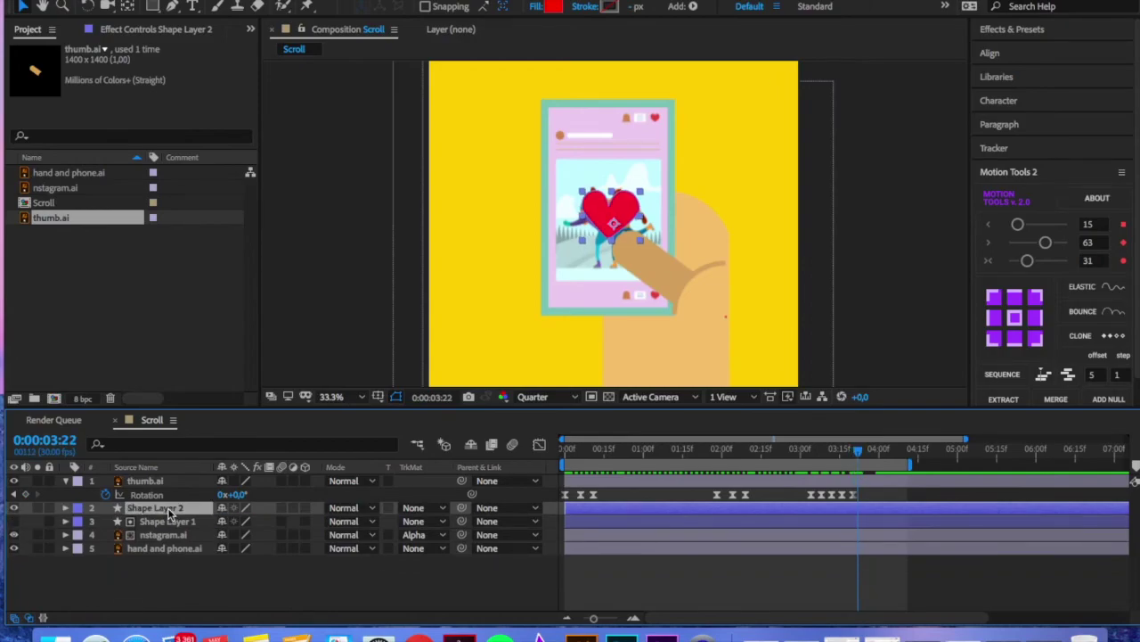
key("t")
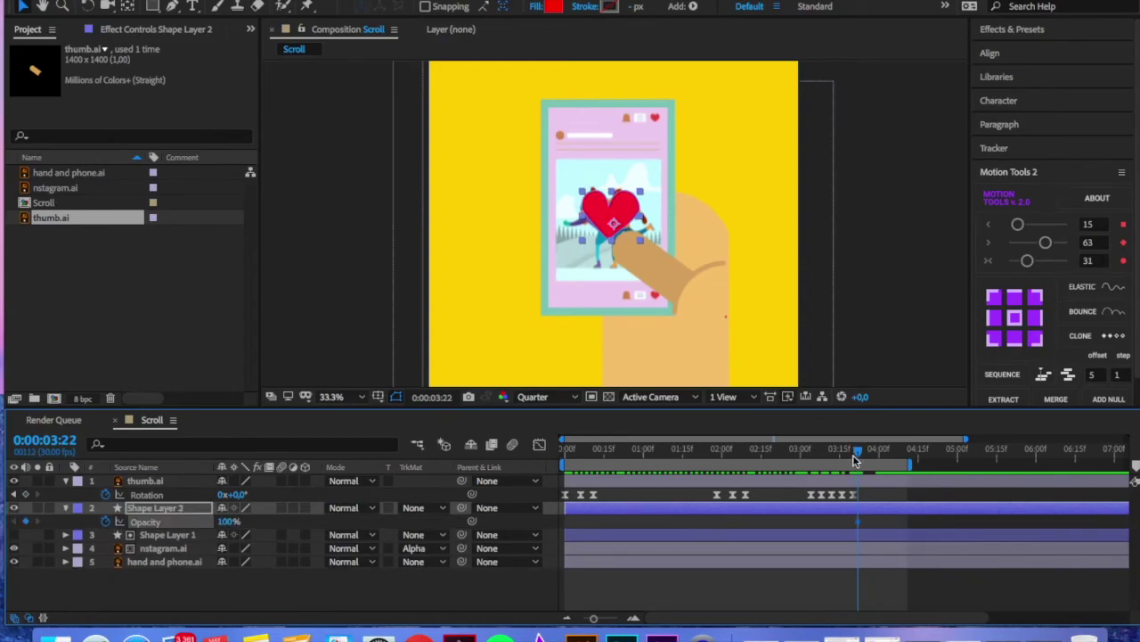
left_click_drag(857, 449, 887, 447)
left_click(230, 522)
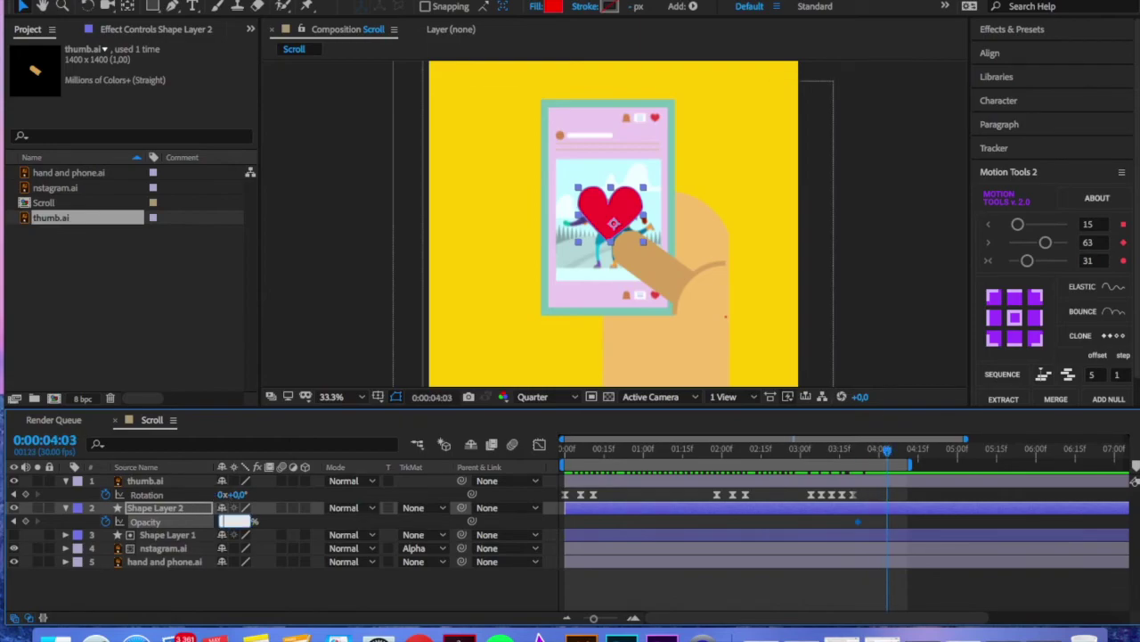
key("Return")
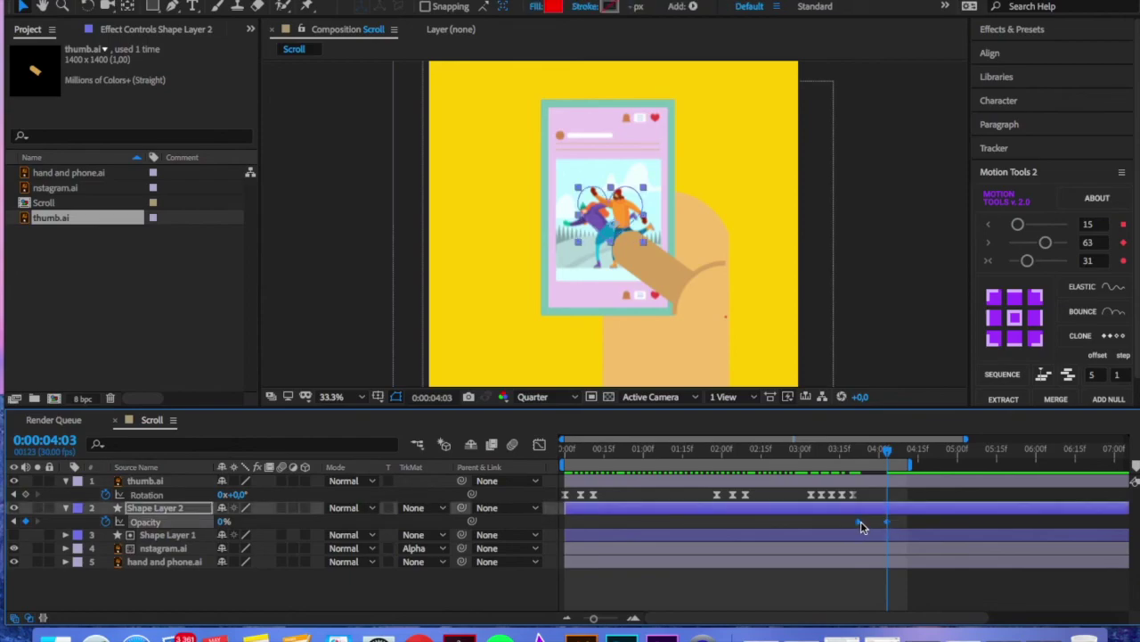
Apply Easy Ease to the heart's opacity keyframes.
right_click(861, 522)
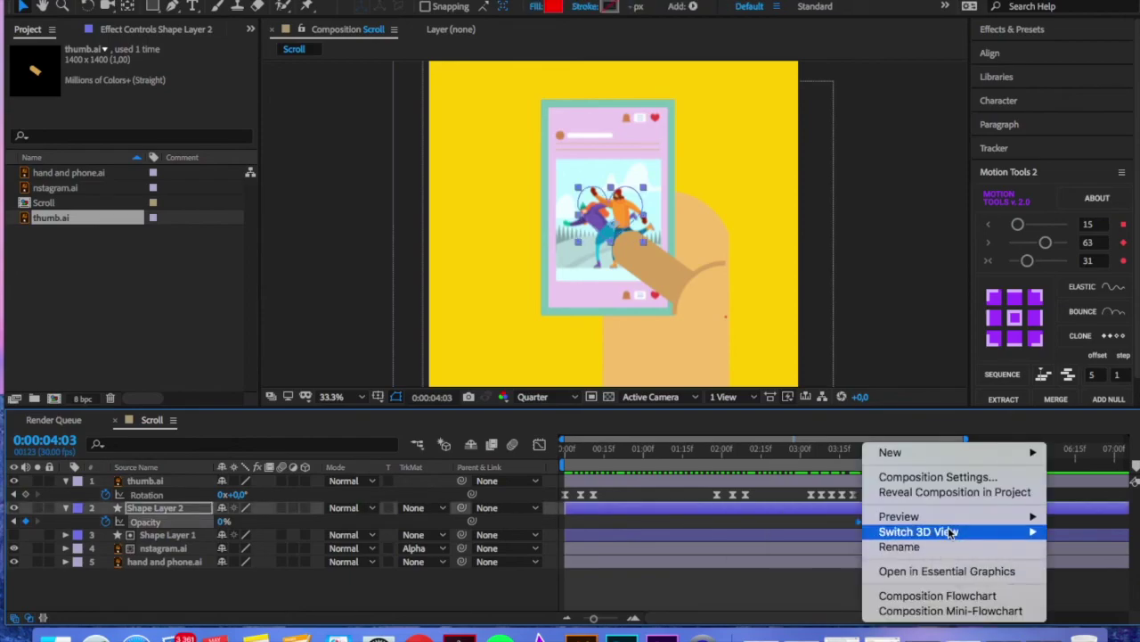
mouse_move(950, 531)
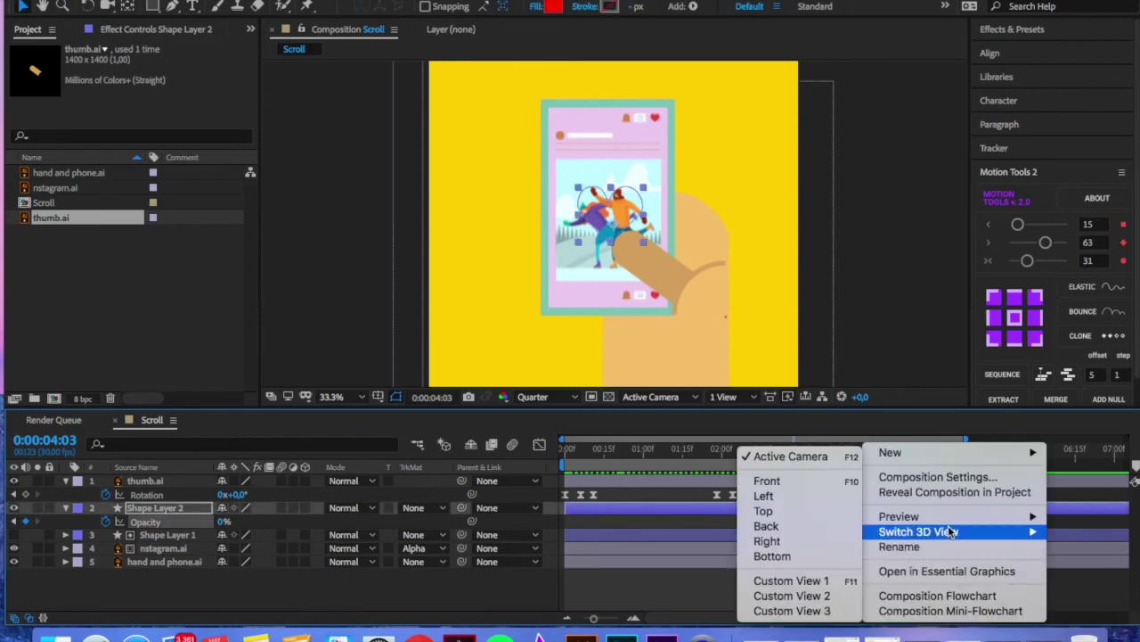
left_click(730, 531)
right_click(889, 525)
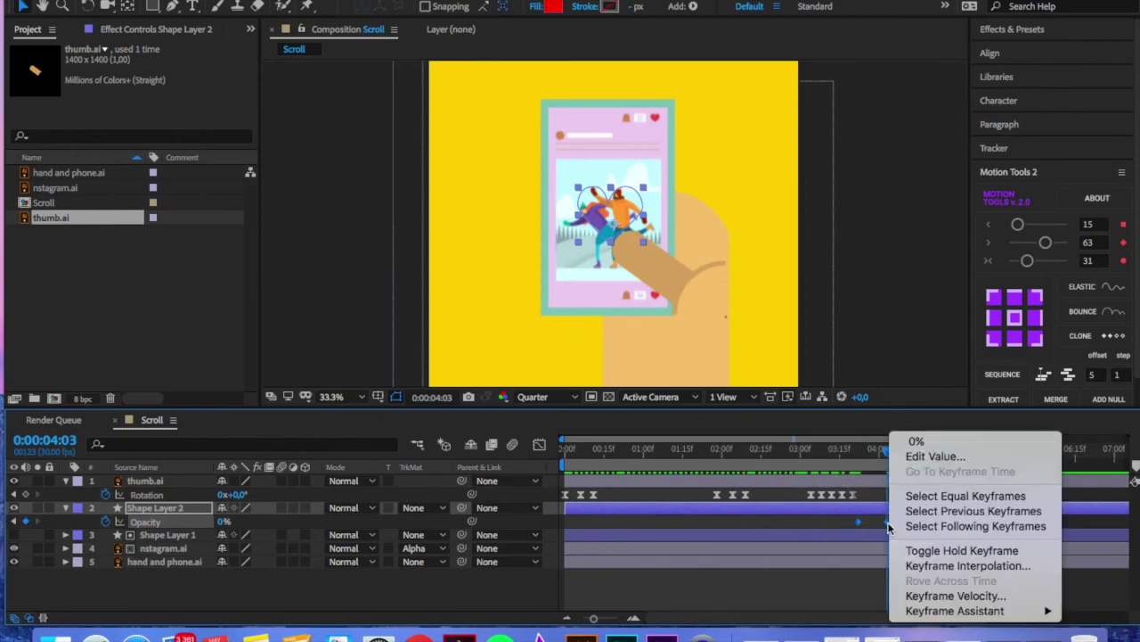
mouse_move(956, 610)
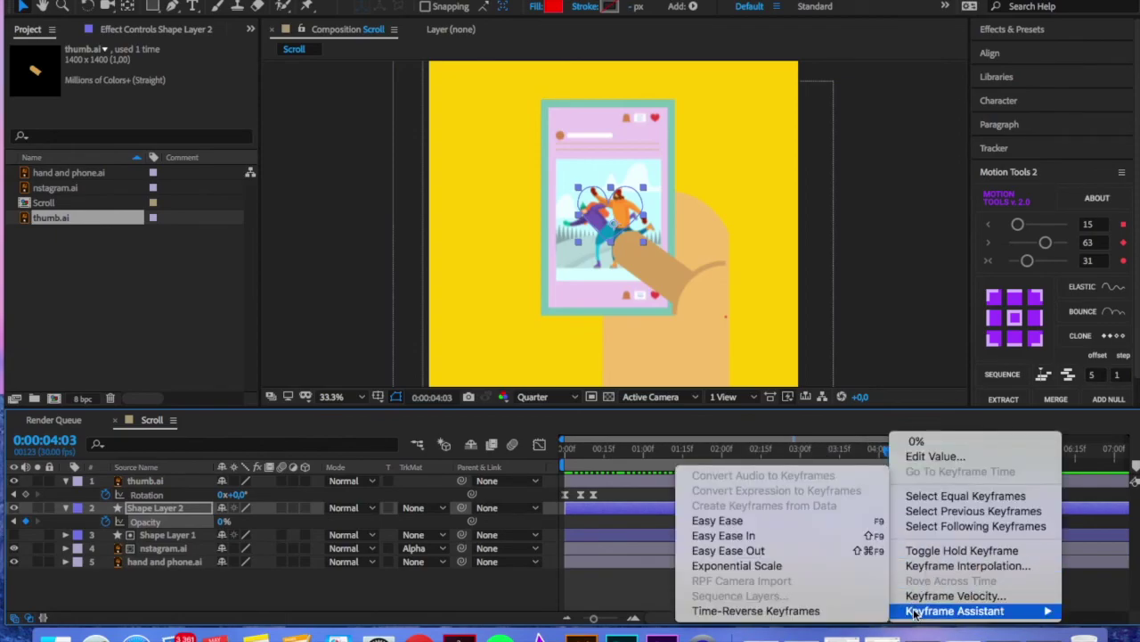
left_click(769, 521)
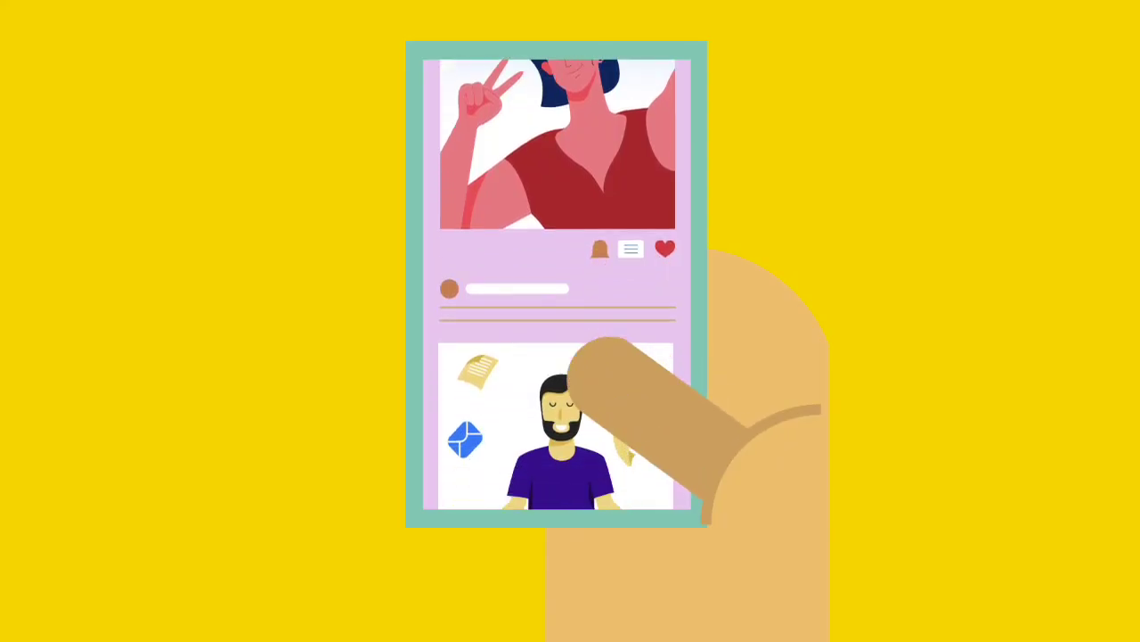